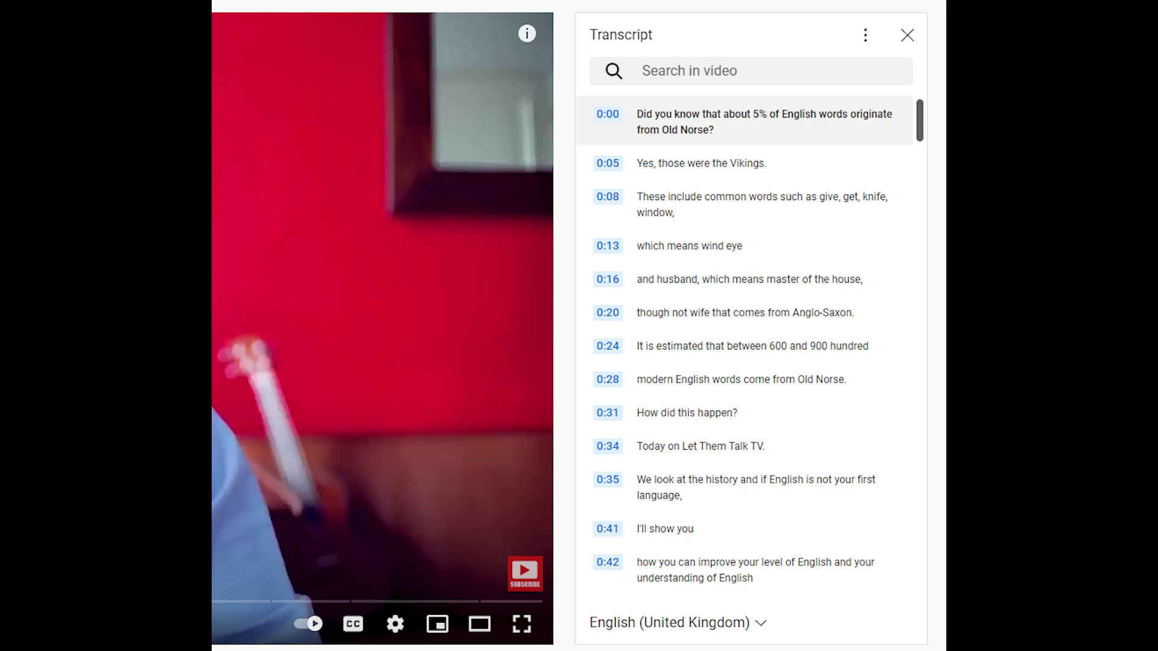
pyautogui.write('hom')
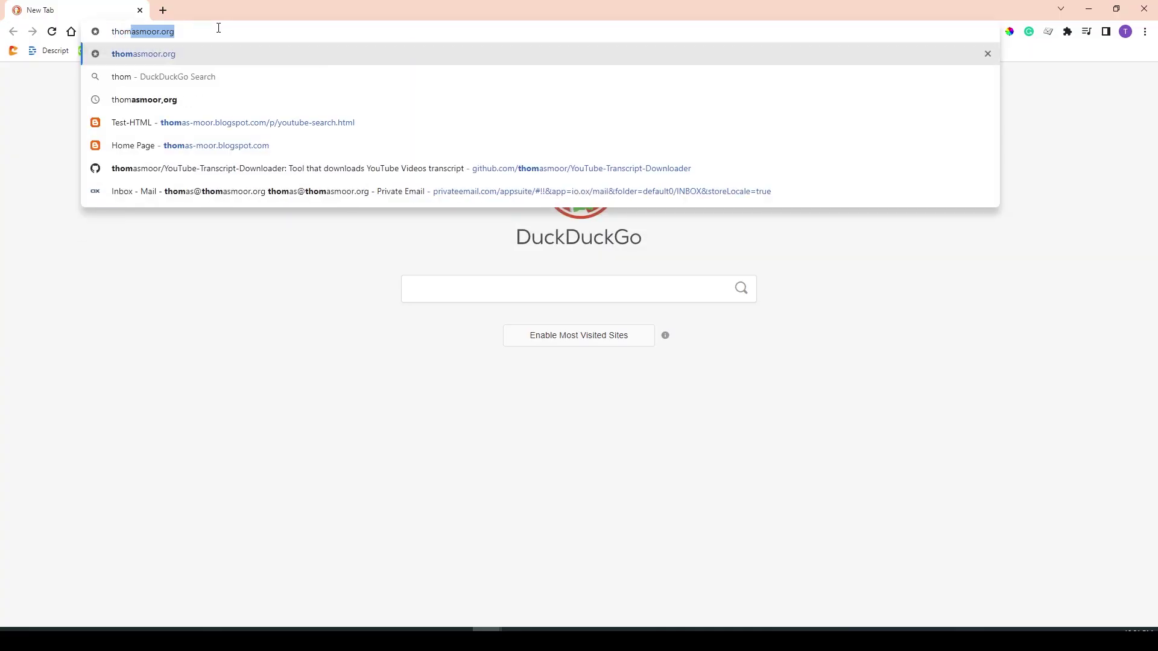
pyautogui.write('as')
# Load thomasmoor.org, open its Transcribe Youtube tool, then switch to the YouTube video window's address bar.
pyautogui.press('Return')
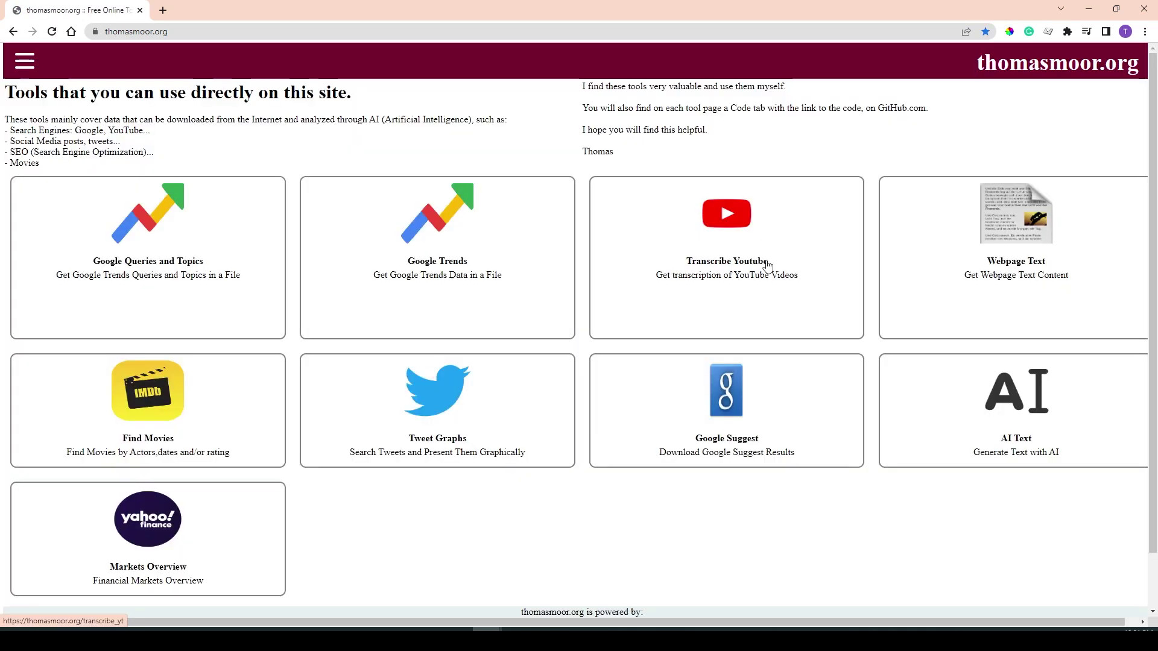
pyautogui.click(749, 264)
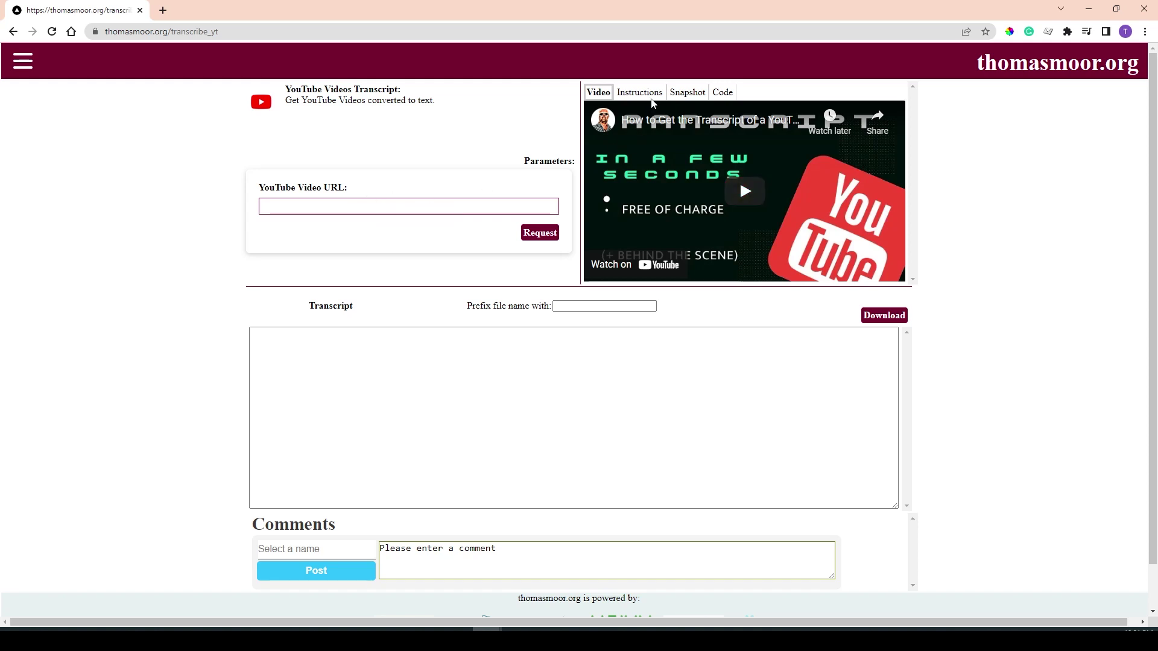
pyautogui.hotkey('alt', 'Tab')
pyautogui.click(193, 30)
# Copy the YouTube video's URL from the address bar via the right-click menu.
pyautogui.rightClick(194, 32)
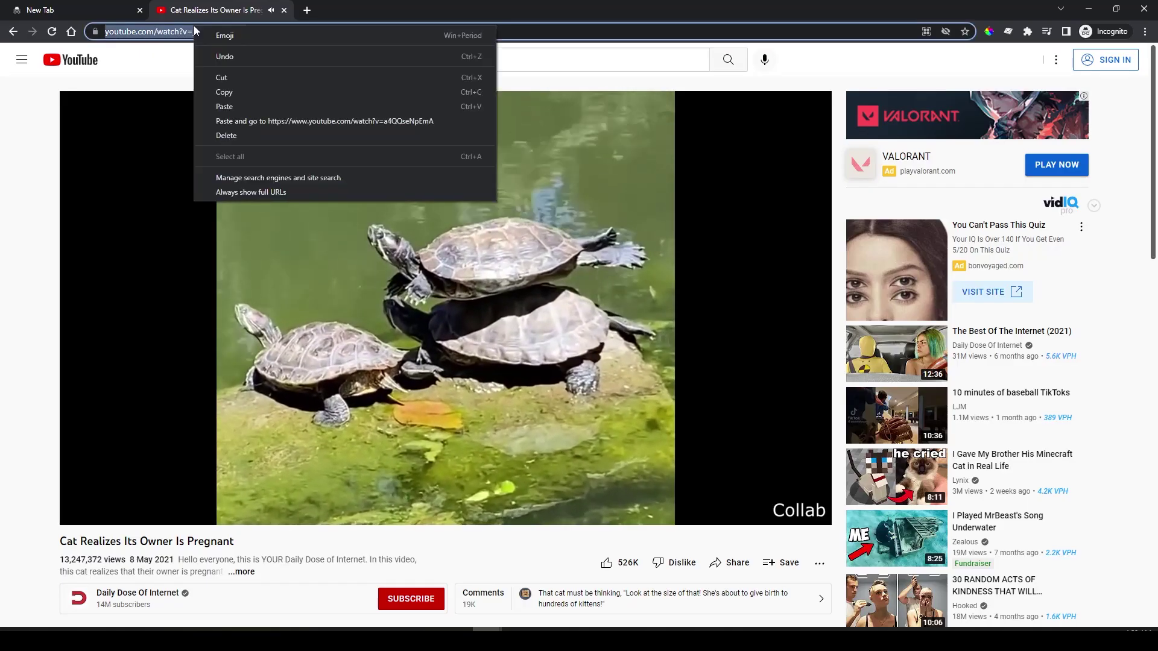
pyautogui.click(238, 90)
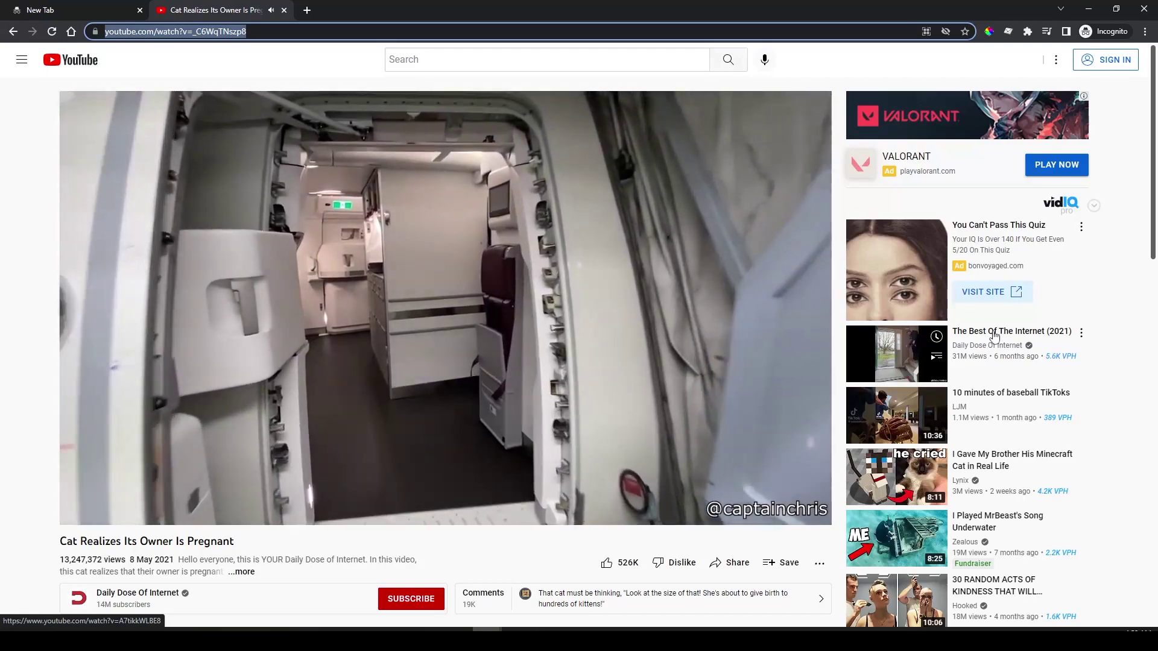
pyautogui.rightClick(994, 332)
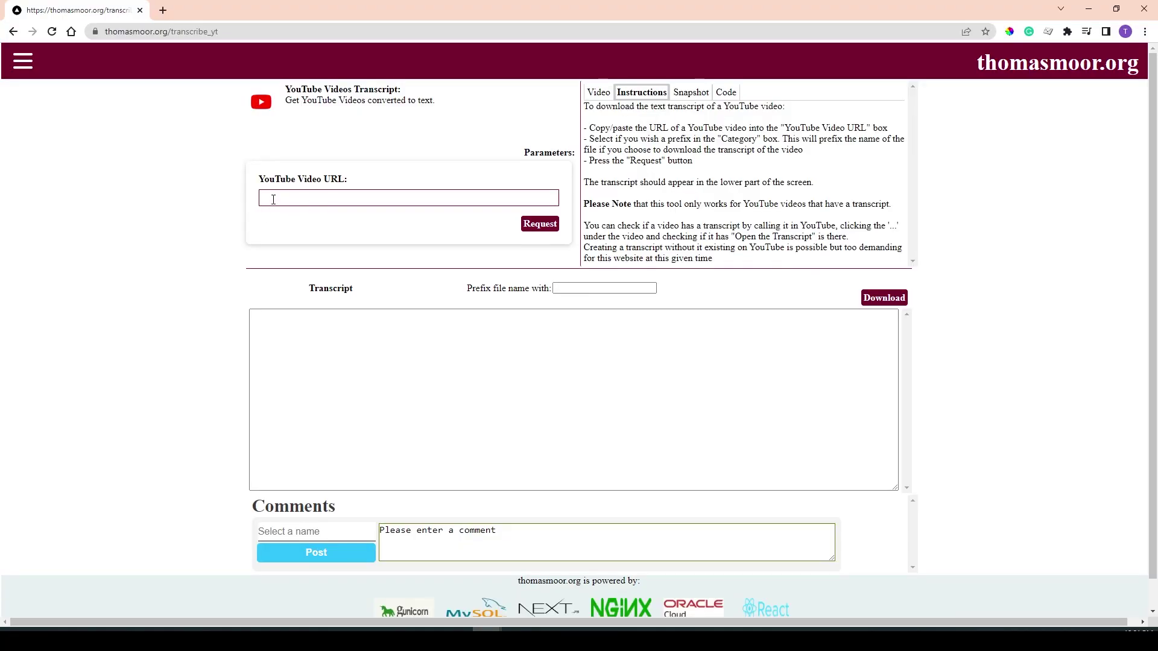
# Fill the video URL field with the suggested address, request the transcript, download it as .txt and open it.
pyautogui.click(274, 199)
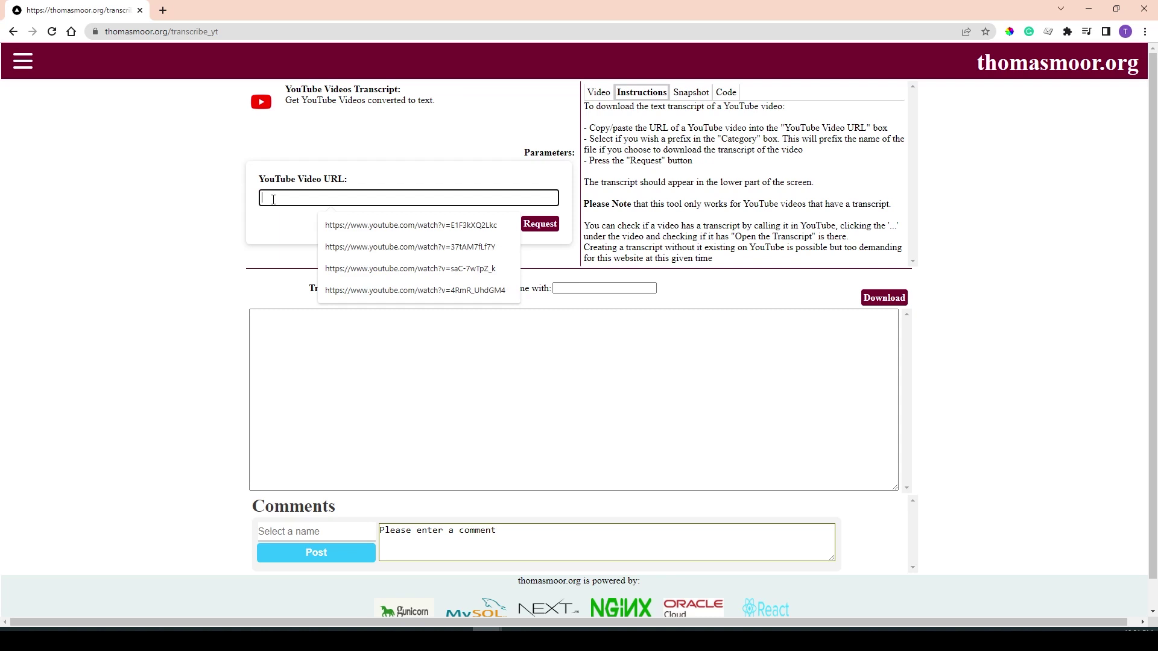
pyautogui.click(427, 225)
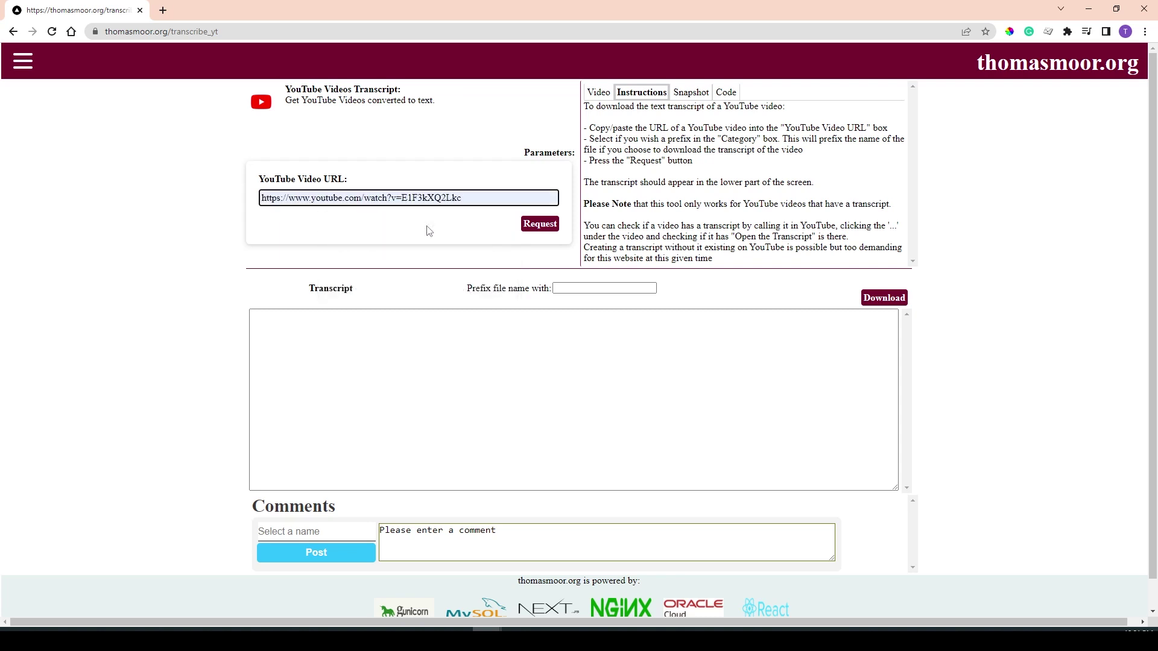
pyautogui.click(543, 226)
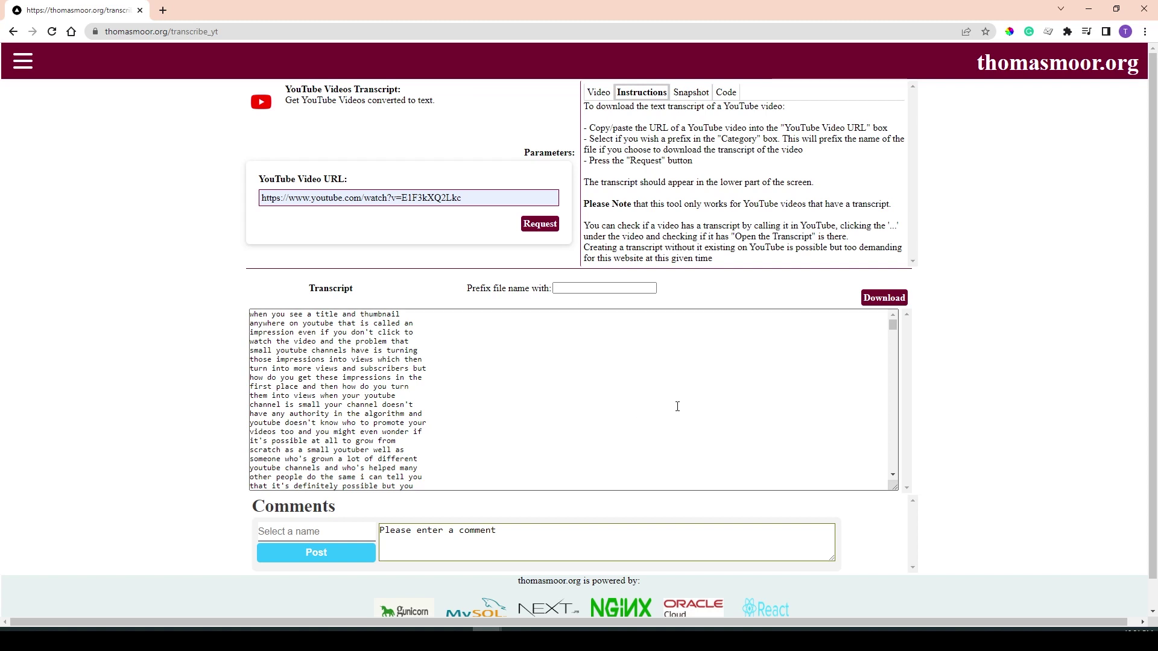
pyautogui.click(882, 300)
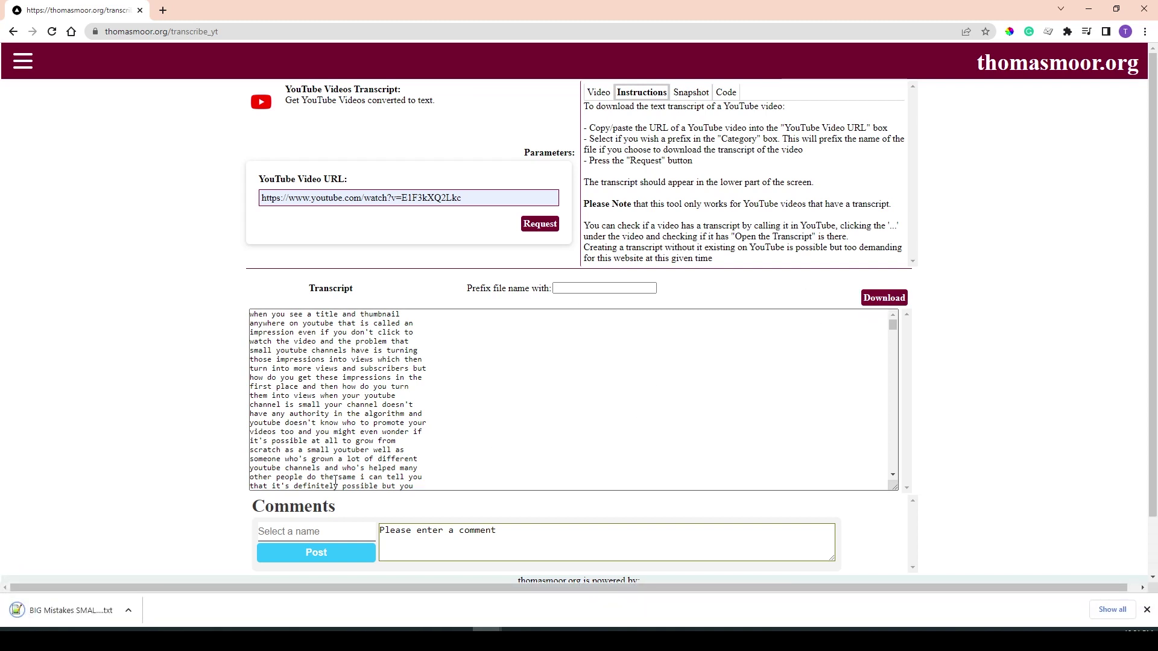
pyautogui.click(51, 614)
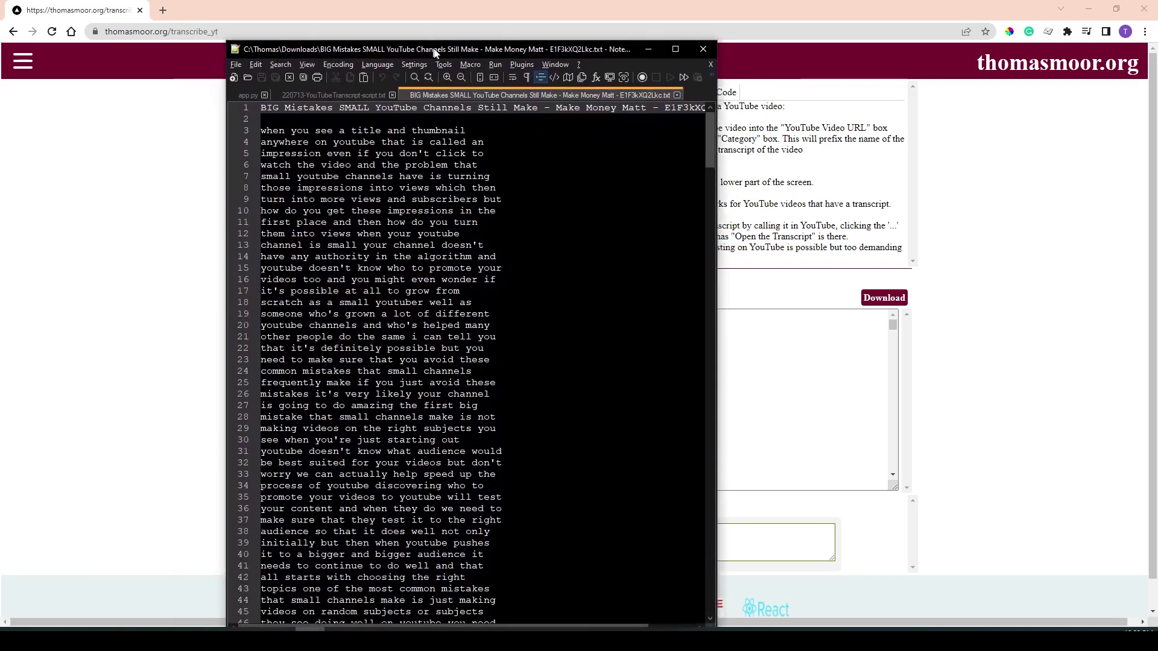
# Move the transcript editor window up and fetch the transcript on the localhost YT Transcript page.
pyautogui.moveTo(434, 55); pyautogui.dragTo(448, 20)
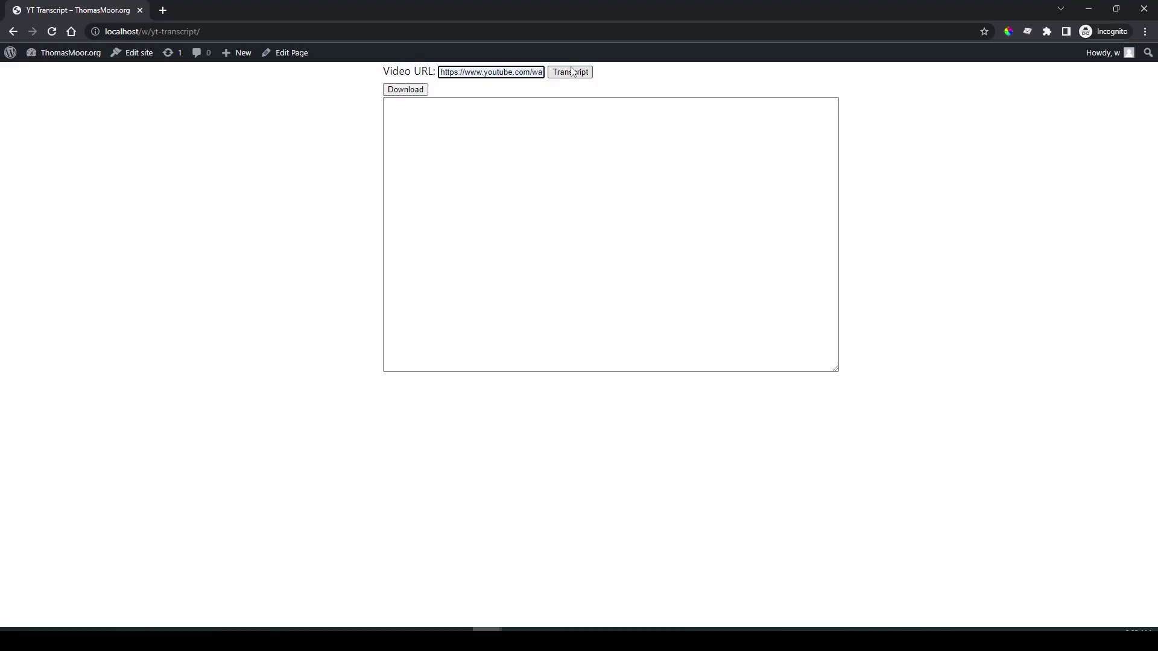
pyautogui.click(572, 72)
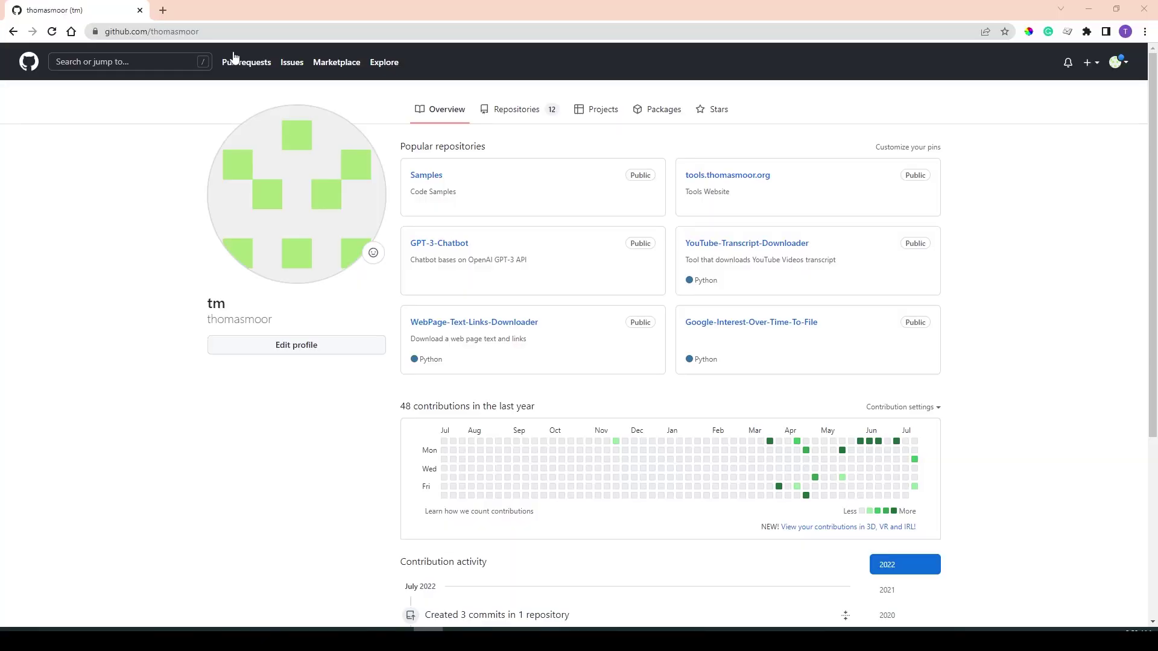
# Go to github.com/thomasmoor/YouTube-Transcript-Downloader and download the repository as a ZIP.
pyautogui.click(254, 31)
pyautogui.write('github.com/thomasmoor/YouTube-Transcript-Downloader')
pyautogui.press('Return')
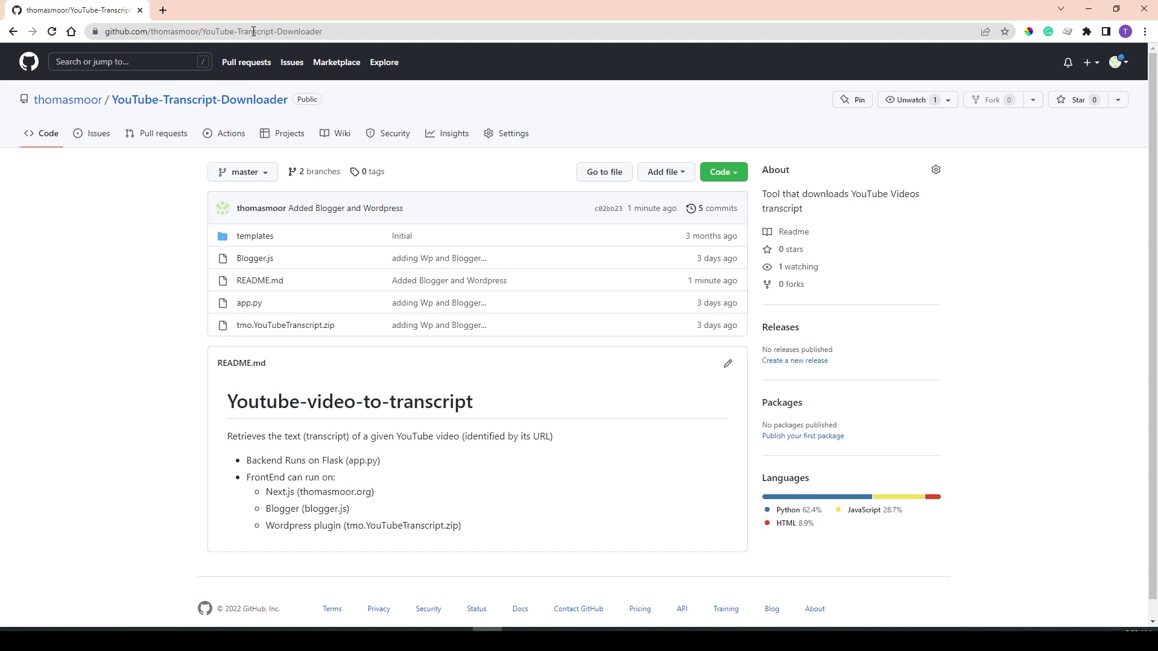
pyautogui.click(724, 172)
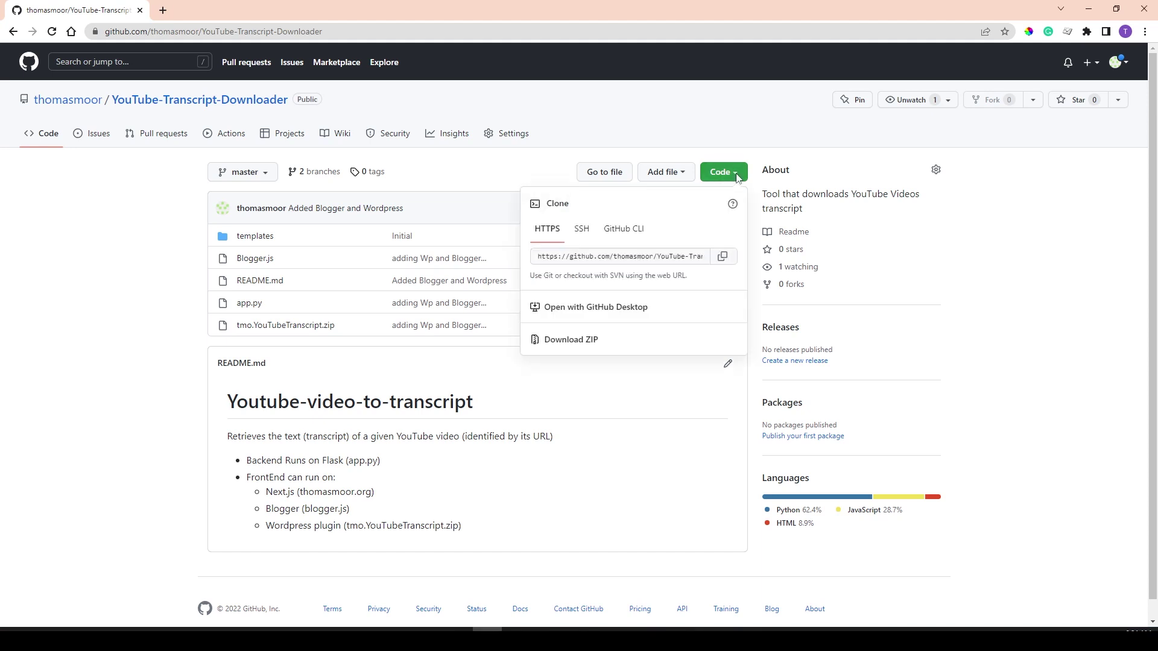
pyautogui.click(602, 342)
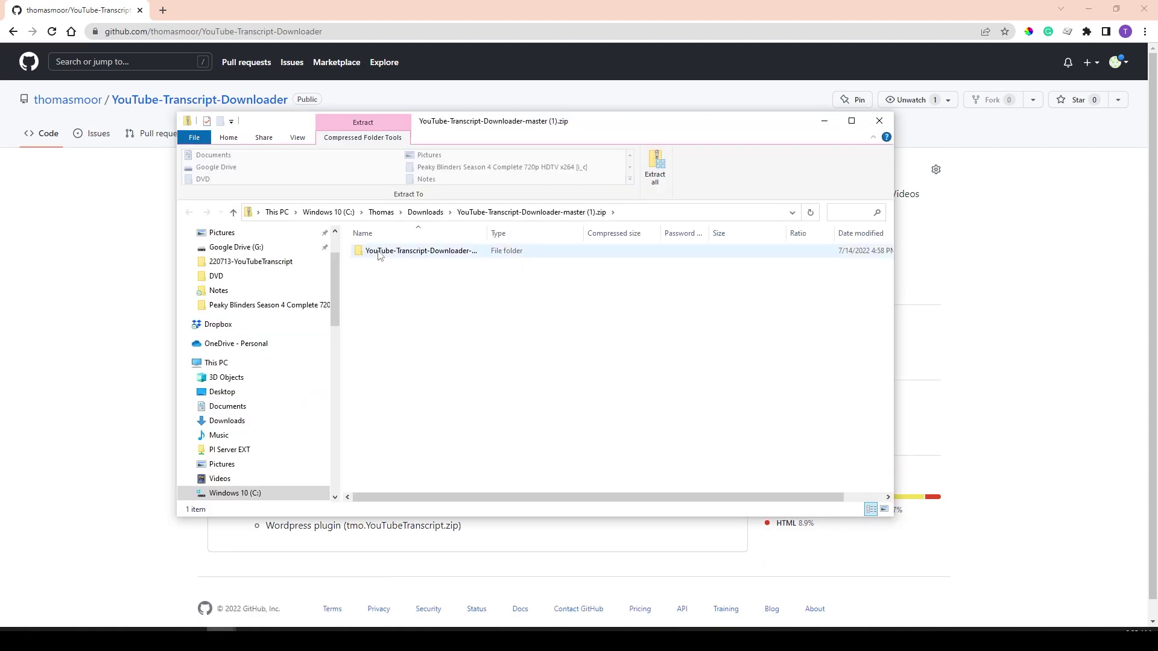
# Copy the YouTube-Transcript-Downloader-master folder from the zip and go to the Desktop.
pyautogui.click(381, 253)
pyautogui.rightClick(381, 253)
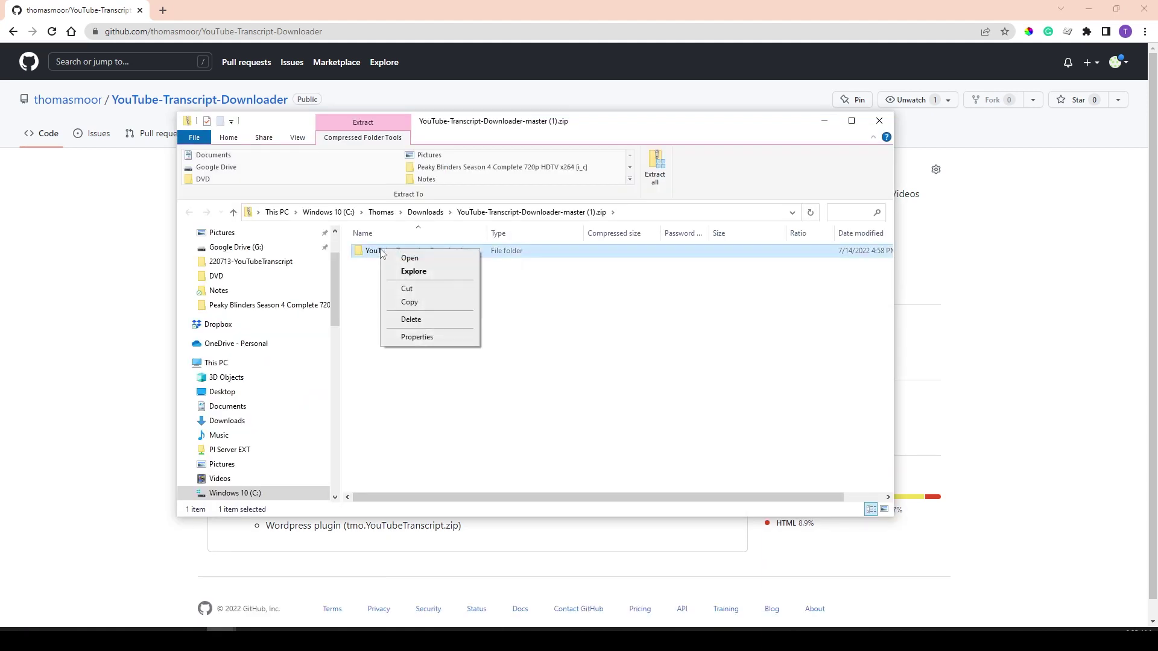
pyautogui.click(417, 309)
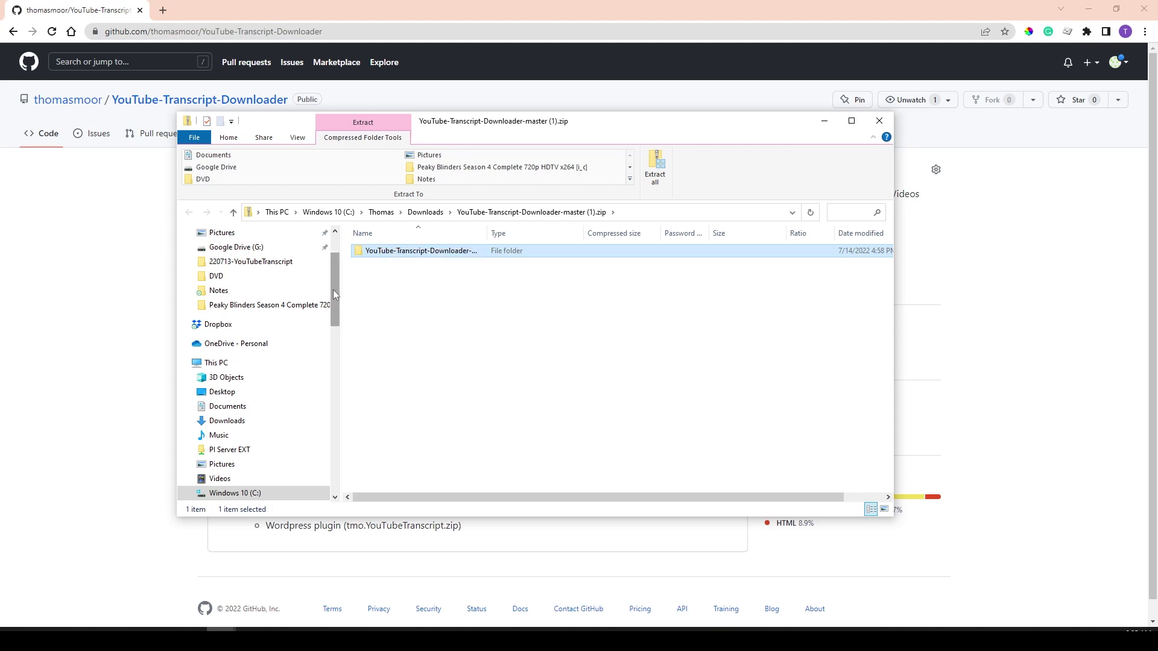
pyautogui.moveTo(334, 294); pyautogui.dragTo(335, 272)
pyautogui.click(240, 263)
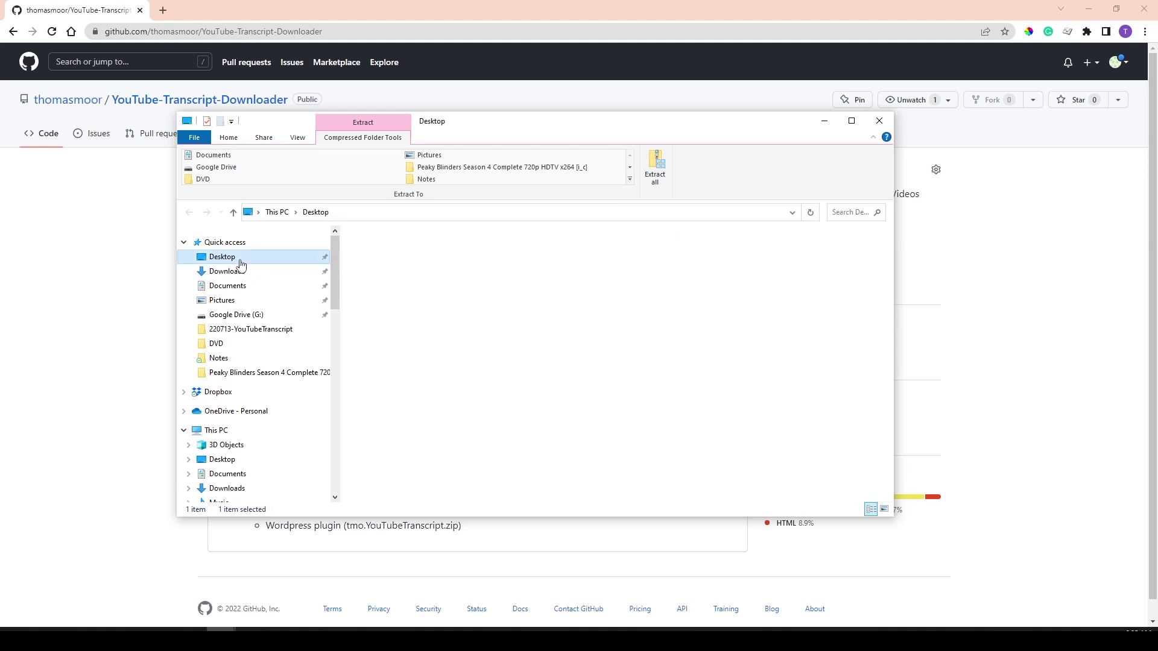
# Paste the copied repository folder into the empty Tests folder.
pyautogui.click(365, 268)
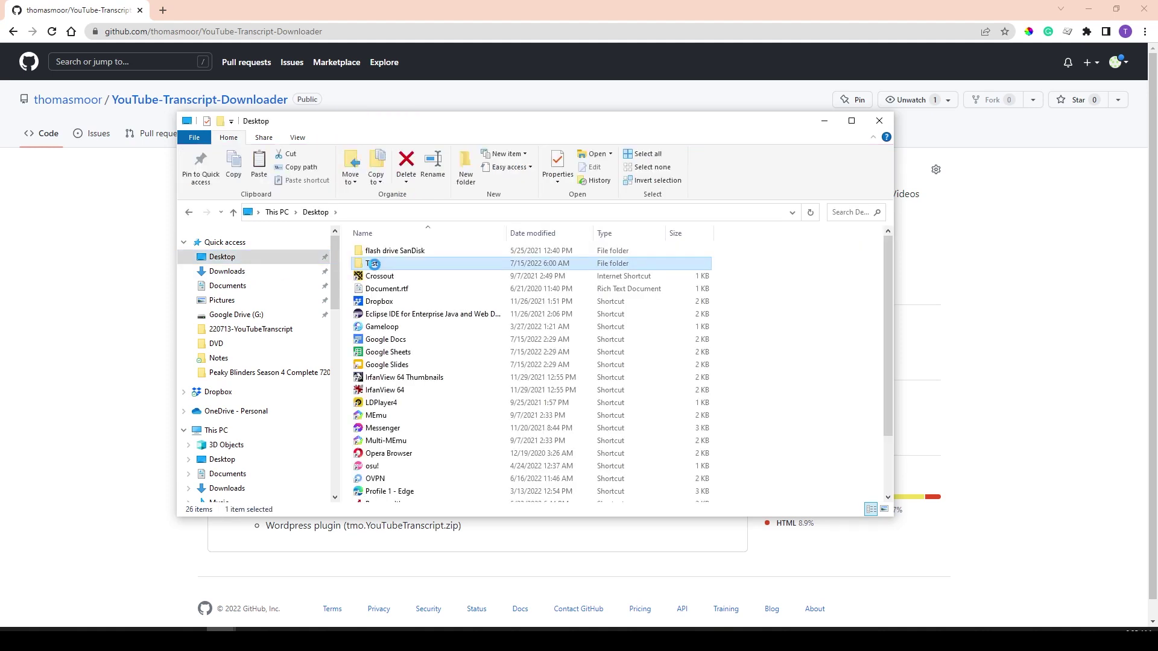
pyautogui.doubleClick(374, 263)
pyautogui.rightClick(422, 268)
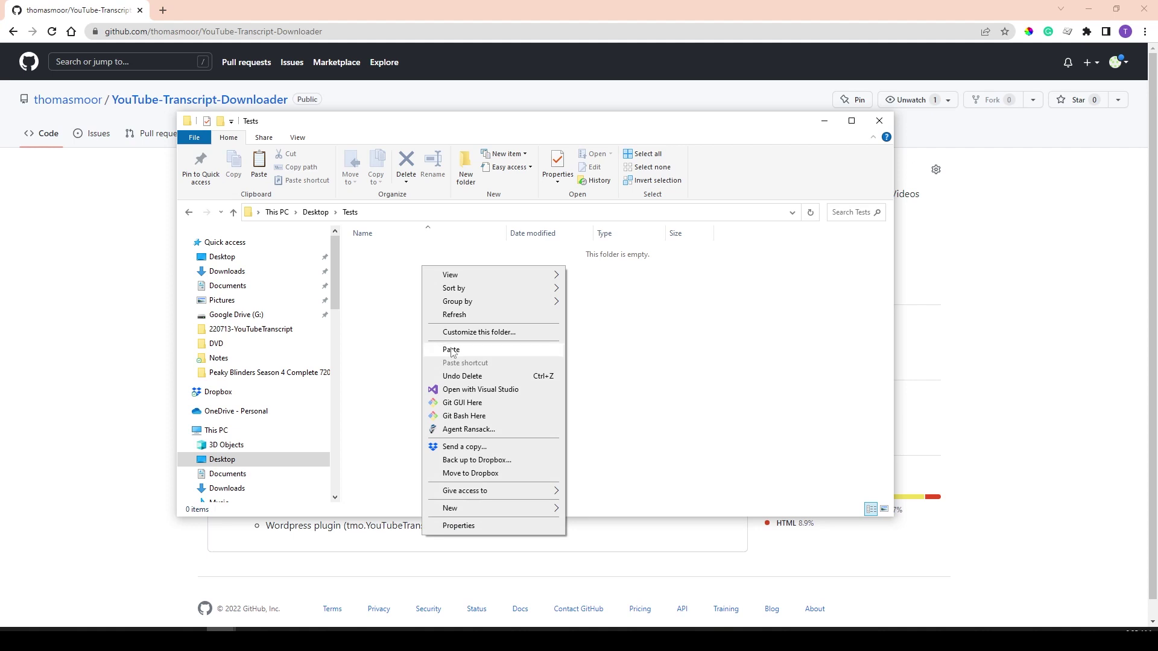
pyautogui.click(452, 352)
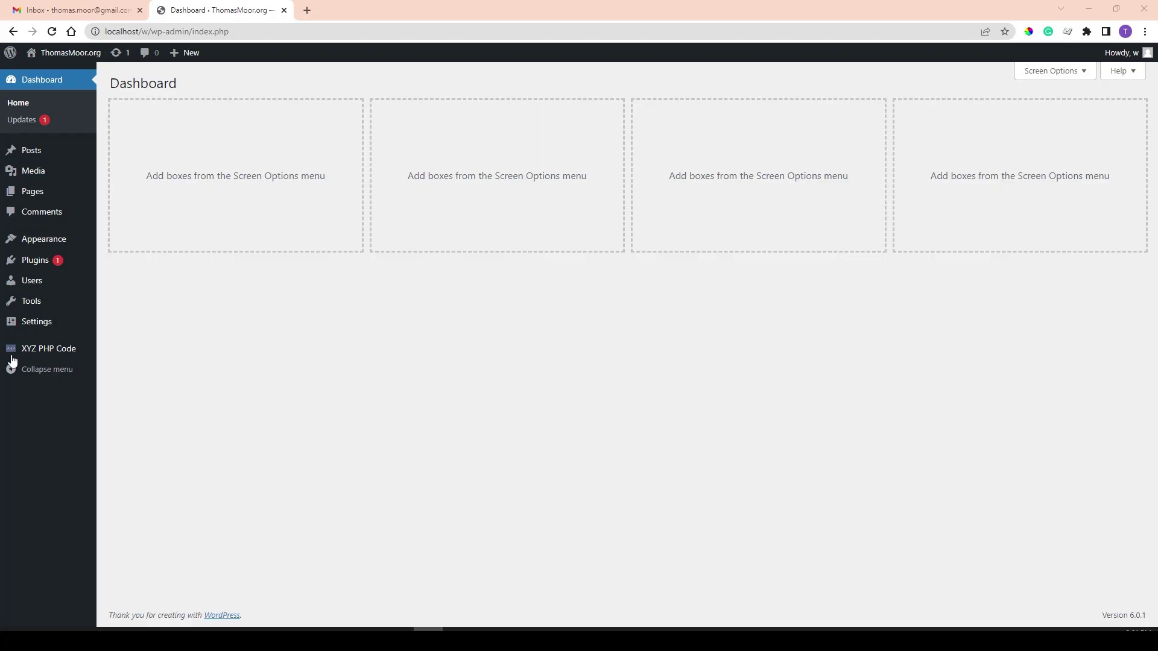
pyautogui.moveTo(35, 260)
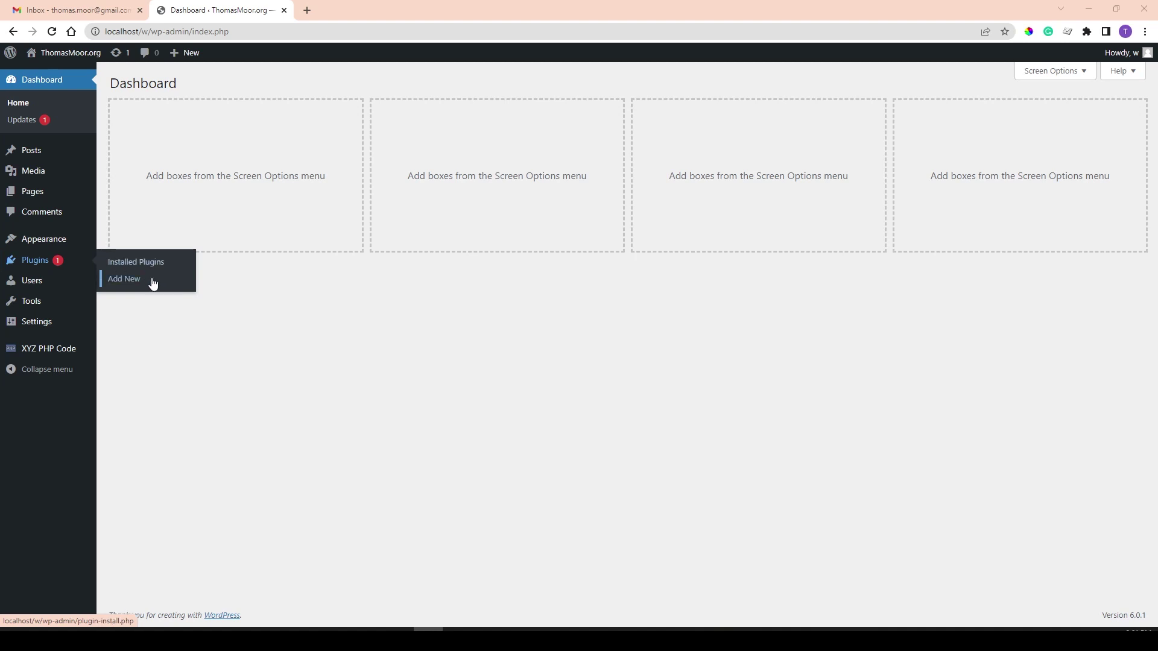
# Upload tmo.YouTubeTranscript.zip from Desktop > Tests > YouTube-Transcript-Downloader-master as a new plugin.
pyautogui.click(151, 280)
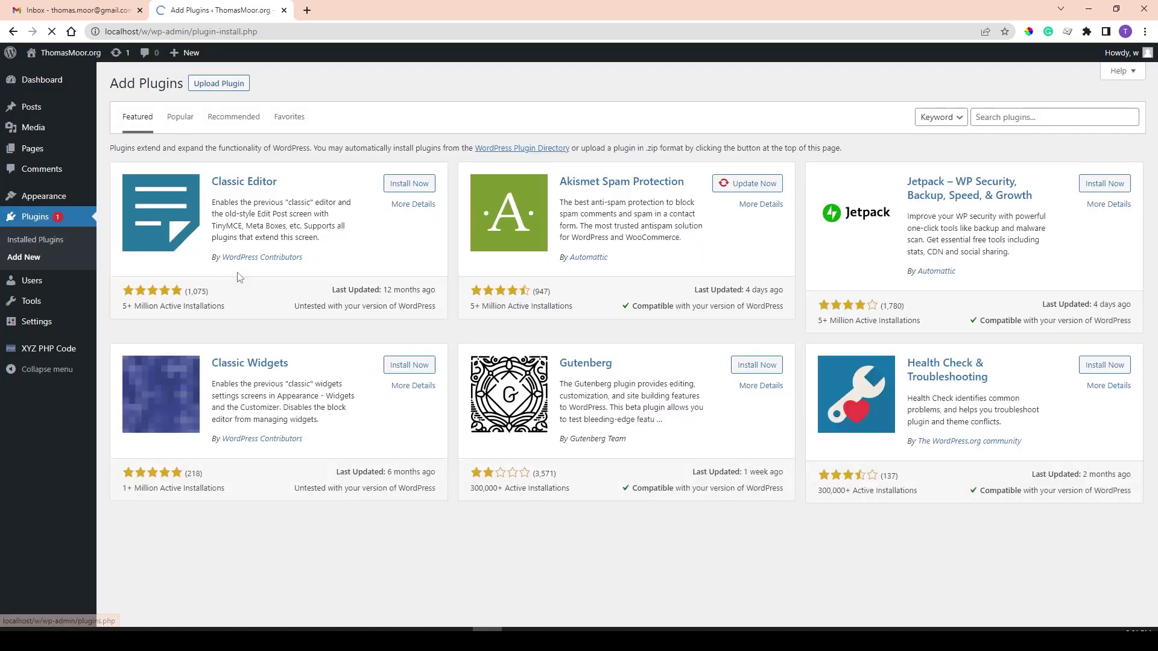
pyautogui.click(220, 83)
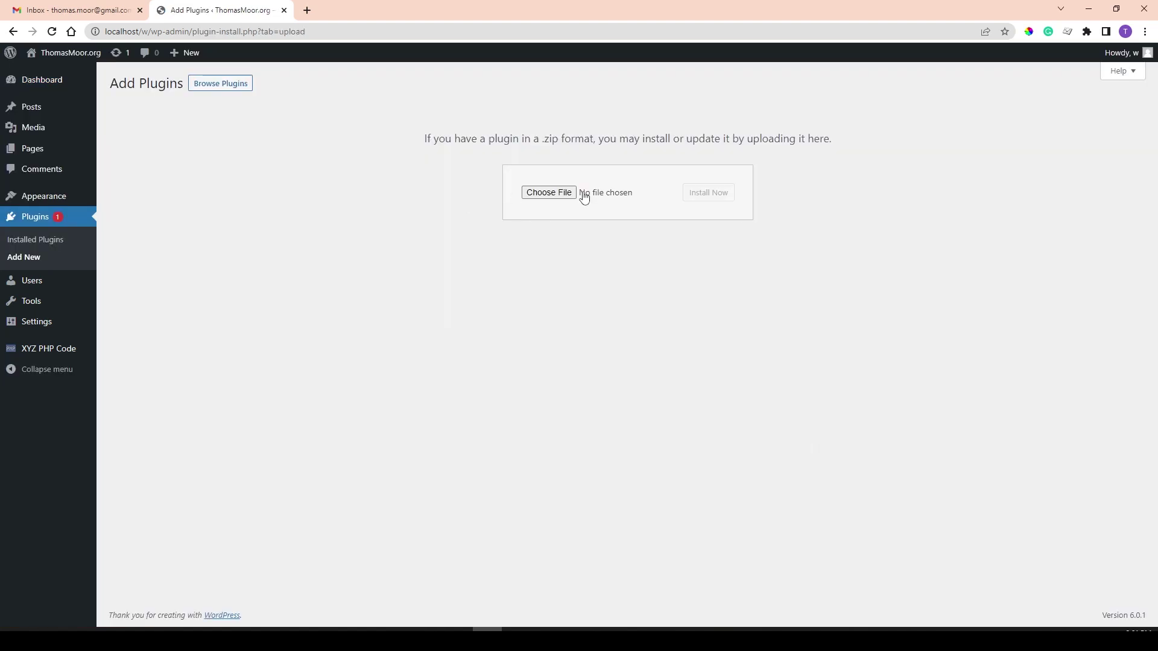
pyautogui.click(561, 192)
pyautogui.click(51, 84)
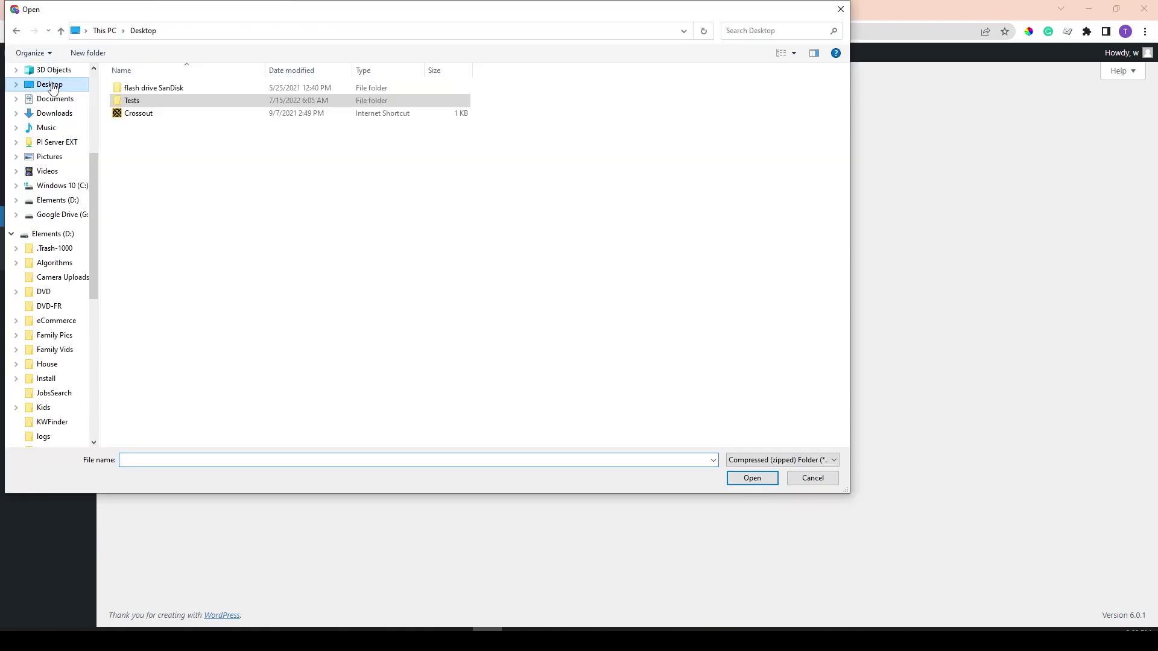
pyautogui.doubleClick(143, 101)
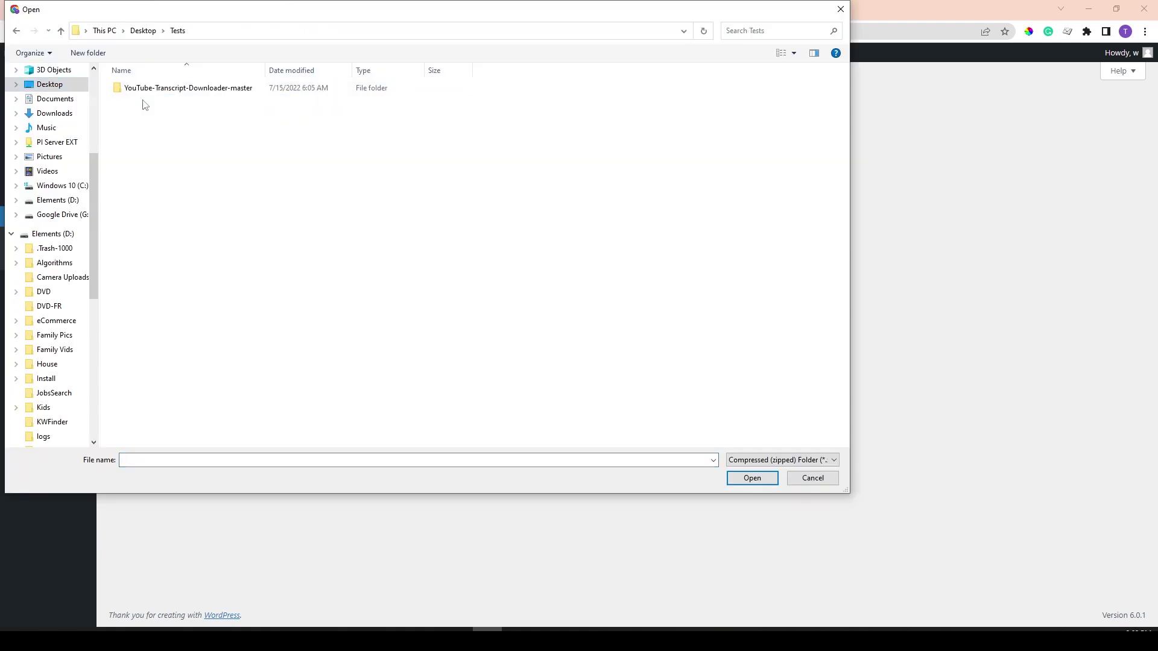
pyautogui.doubleClick(173, 91)
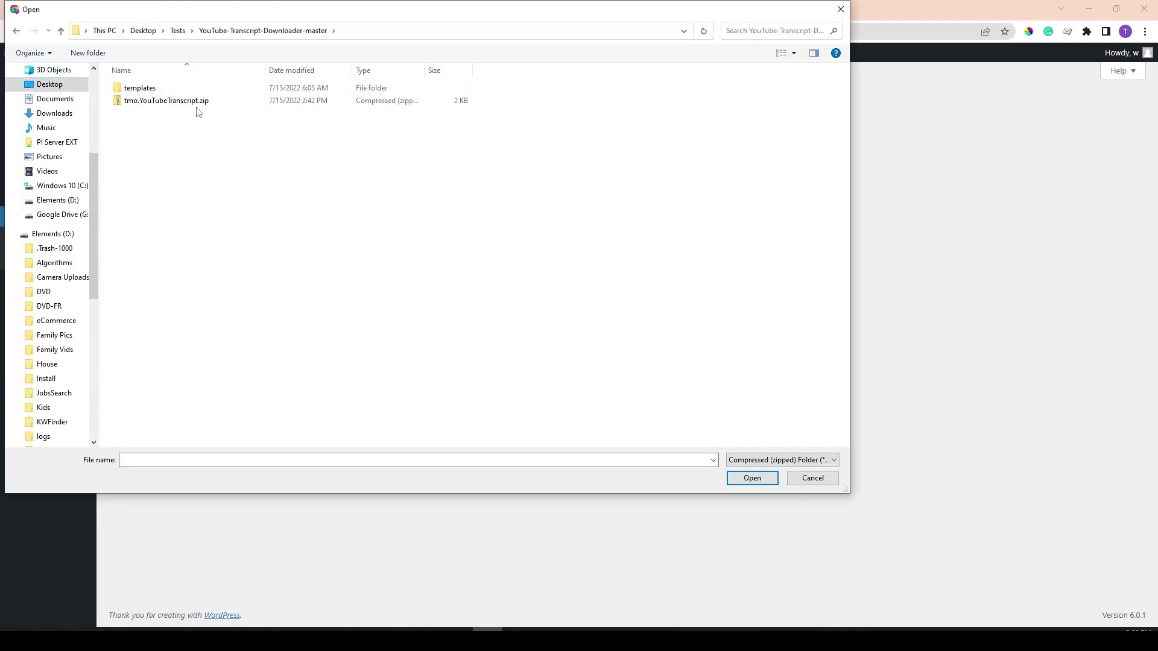
pyautogui.doubleClick(191, 101)
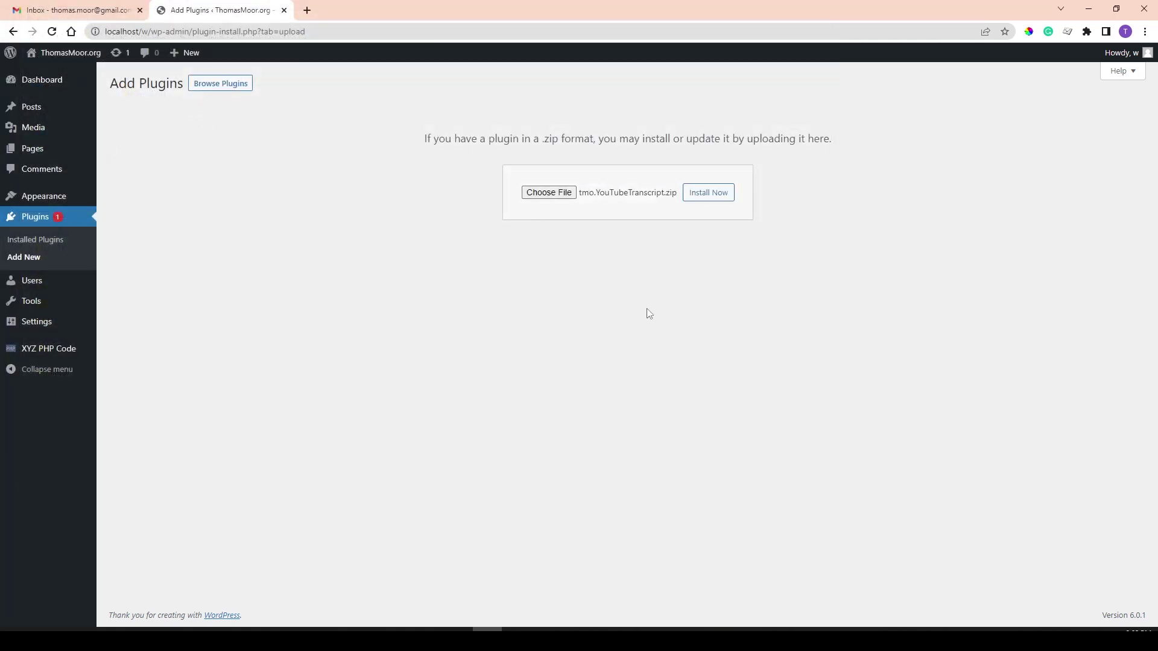
# Install the uploaded tmo.YouTubeTranscript plugin and activate it.
pyautogui.click(721, 199)
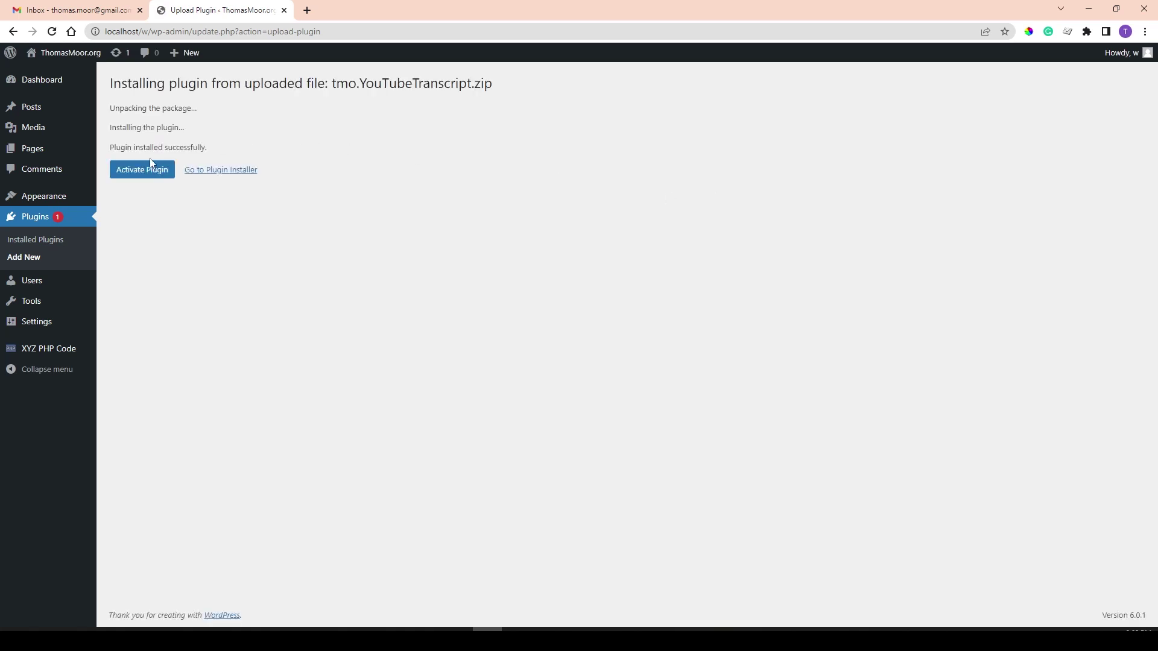
pyautogui.click(143, 172)
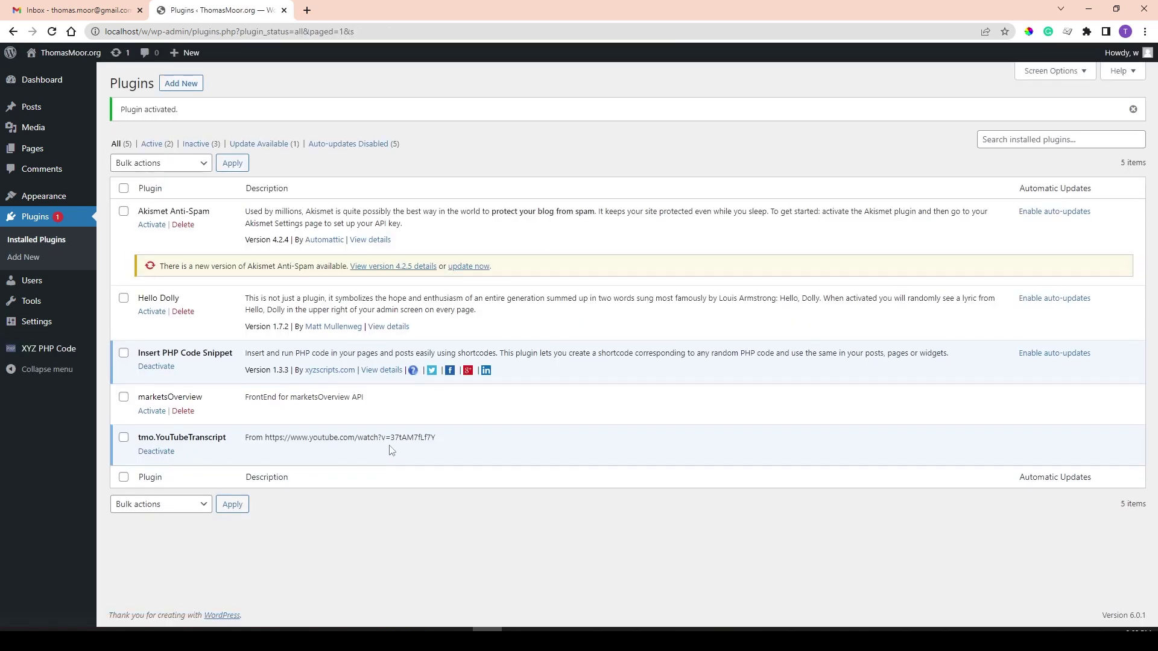
pyautogui.moveTo(33, 149)
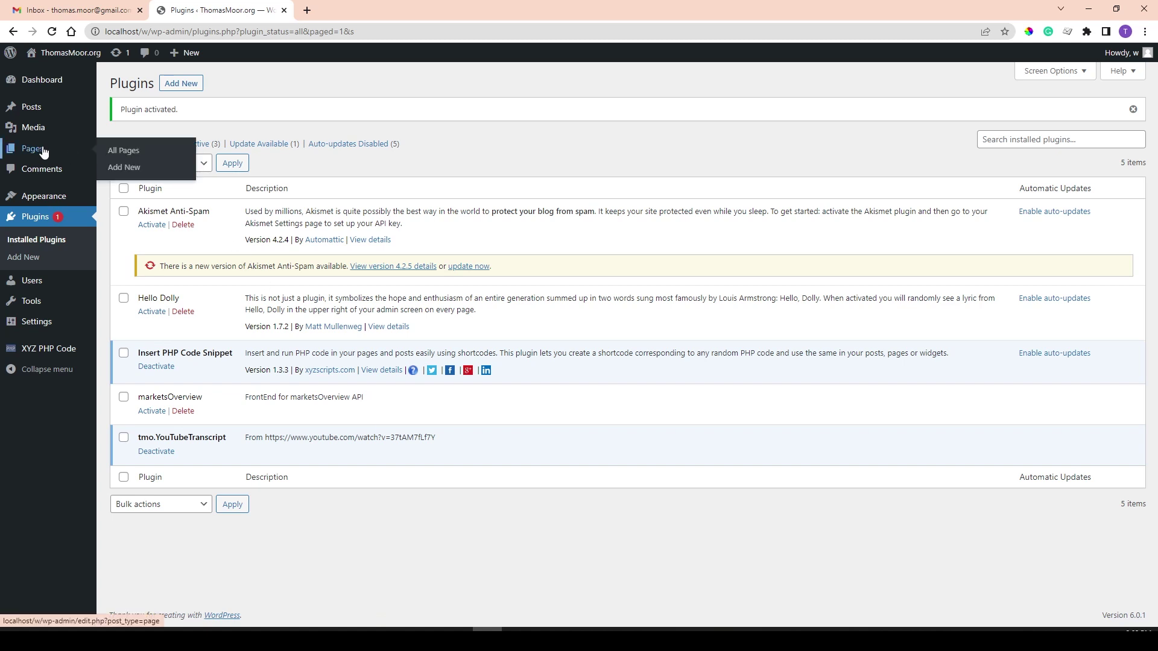
# Create a page titled YT Transcript containing [tmo.youtubetranscript], publish it and view it.
pyautogui.click(124, 168)
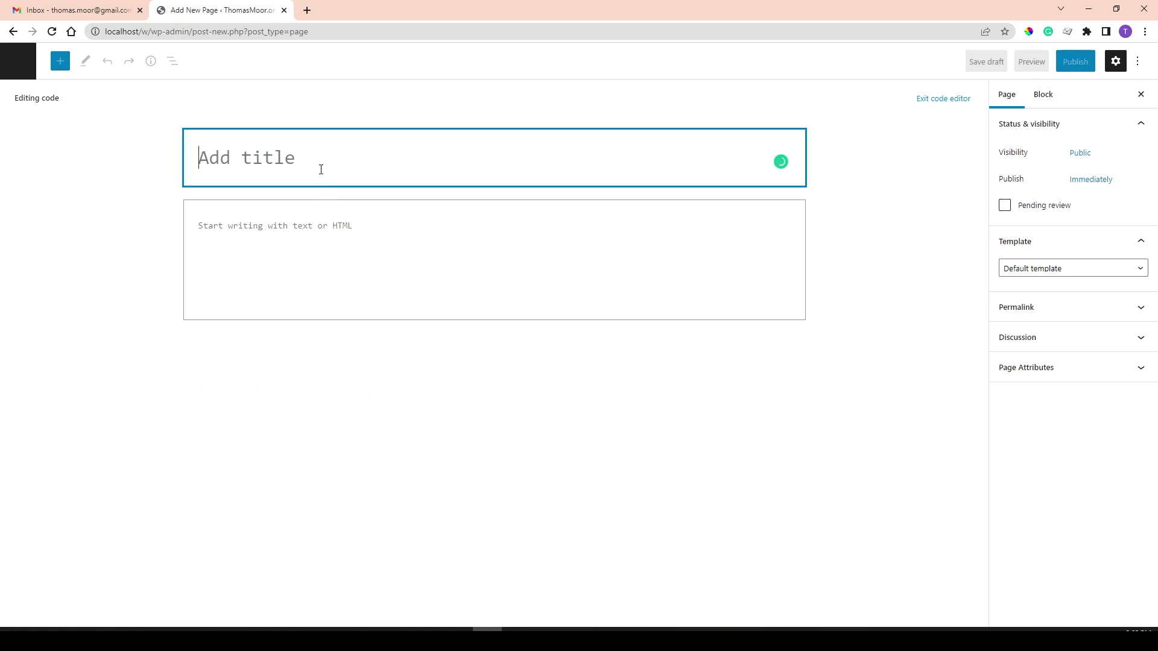
pyautogui.write('YT ')
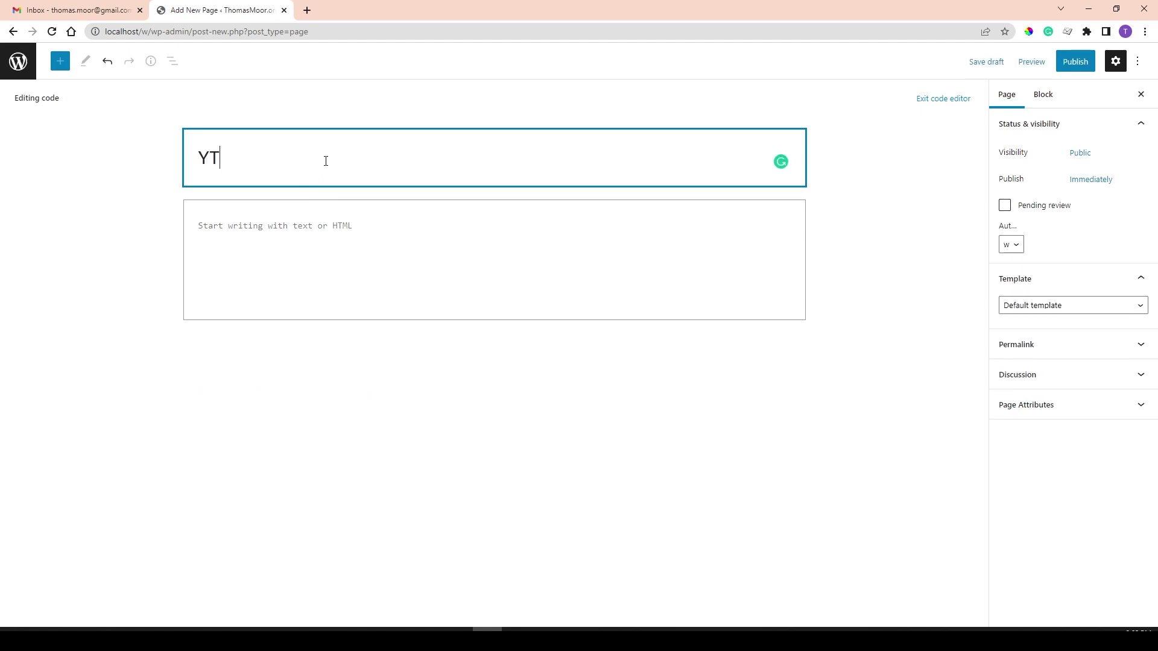
pyautogui.write('Transcript')
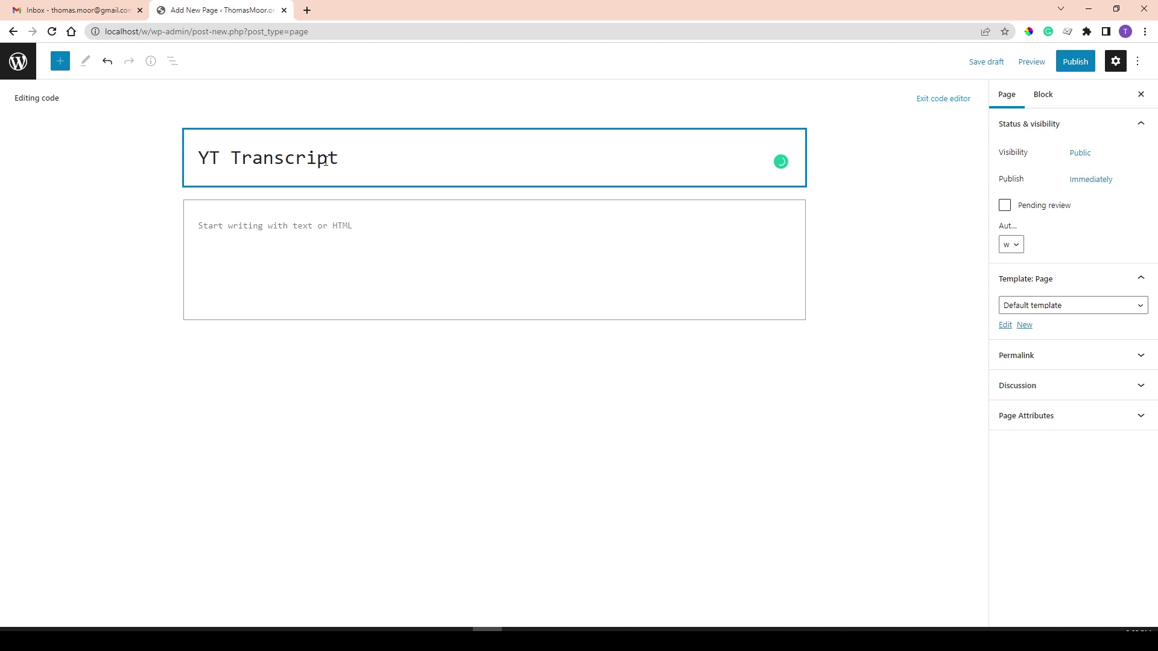
pyautogui.click(202, 225)
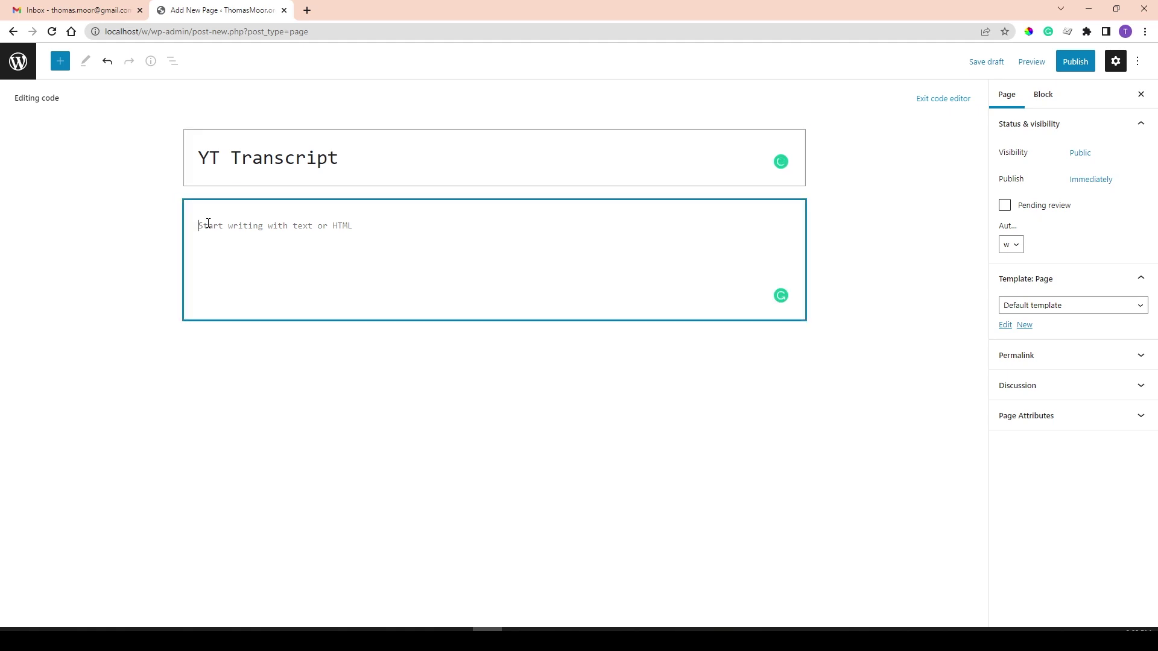
pyautogui.write('[]')
pyautogui.write('t')
pyautogui.write('mo.')
pyautogui.write('you')
pyautogui.write('tubetra')
pyautogui.write('nscript')
pyautogui.click(1076, 64)
pyautogui.click(1047, 61)
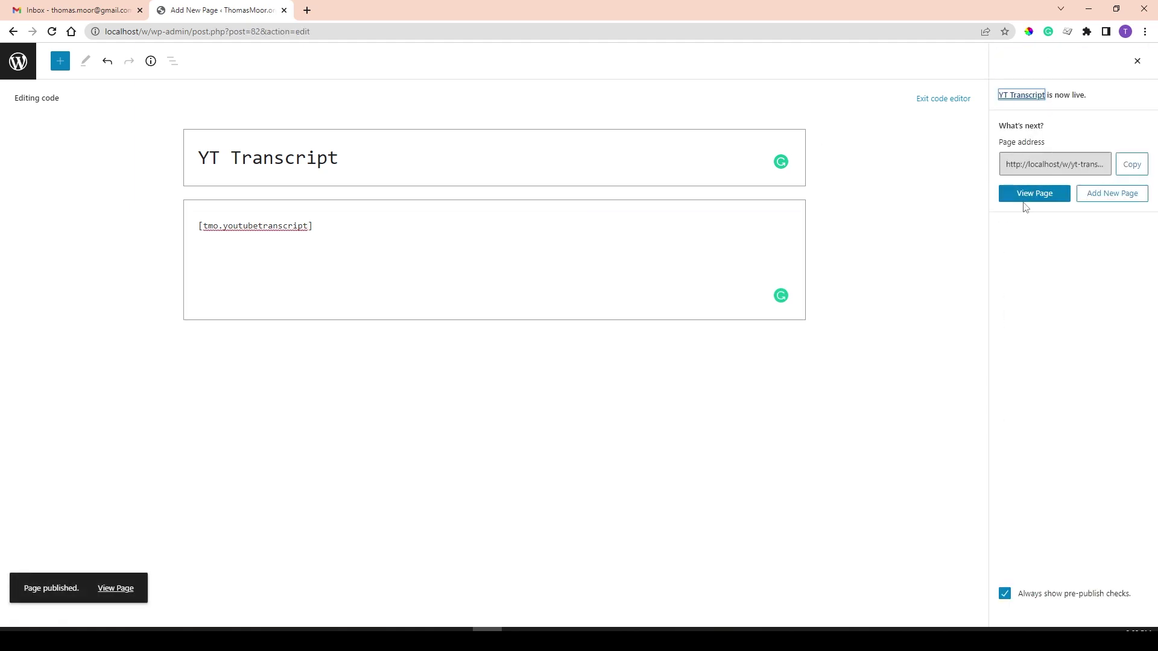
pyautogui.click(1038, 200)
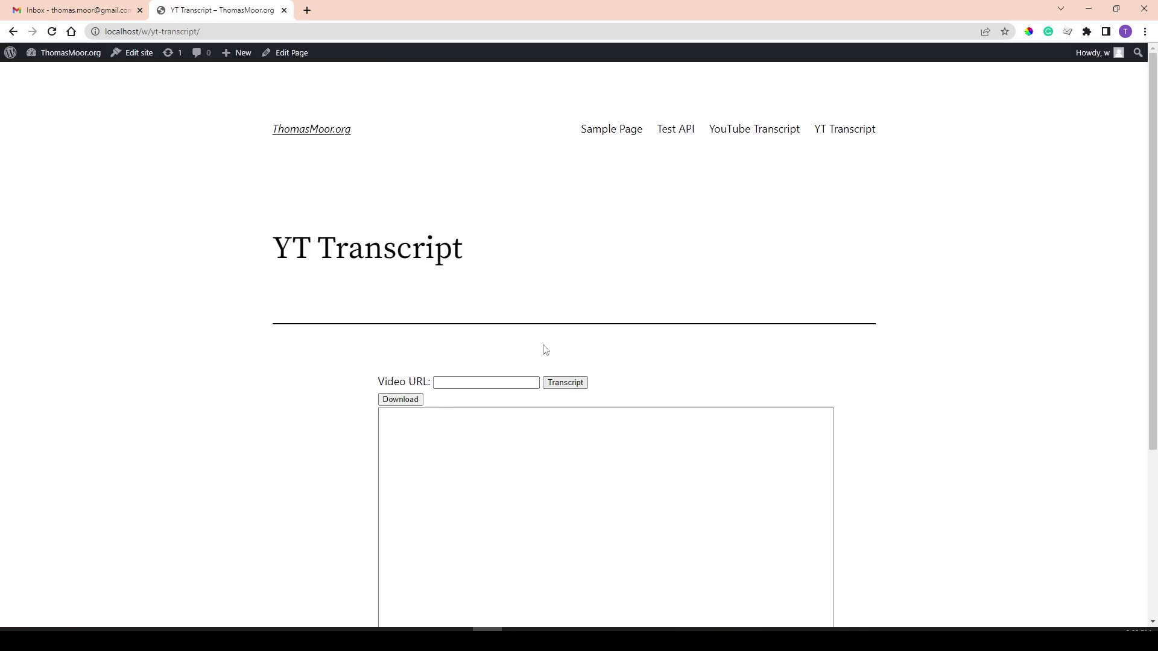
# Fill the Video URL field with a suggested YouTube link and fetch its transcript into the text box.
pyautogui.click(473, 382)
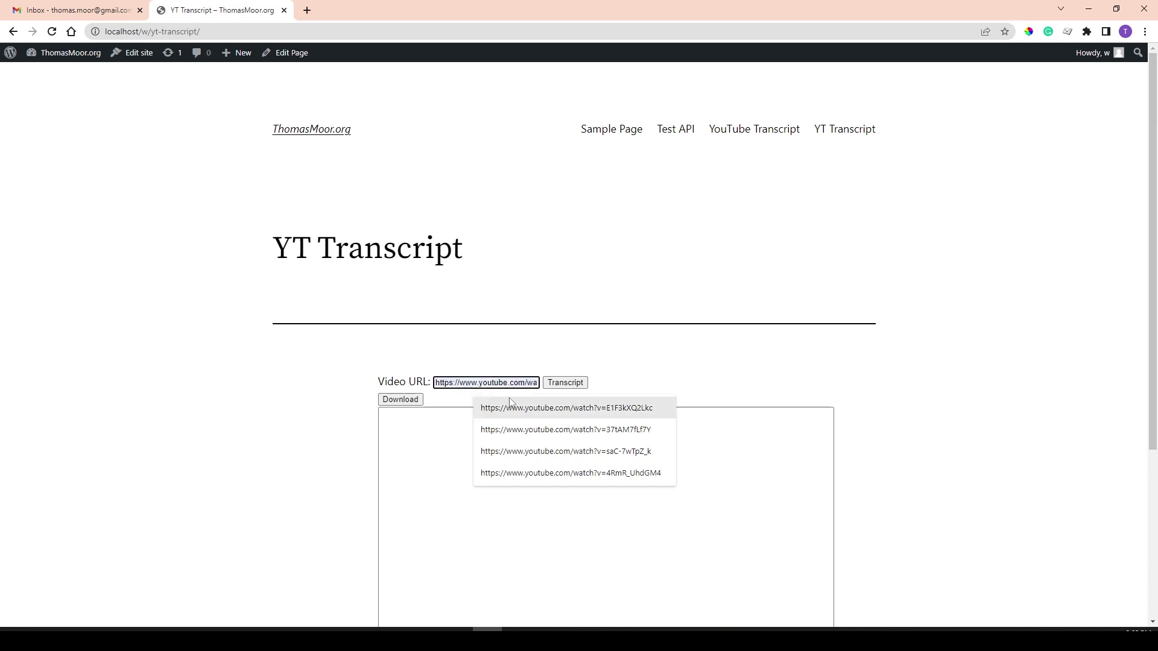
pyautogui.click(549, 409)
pyautogui.click(577, 384)
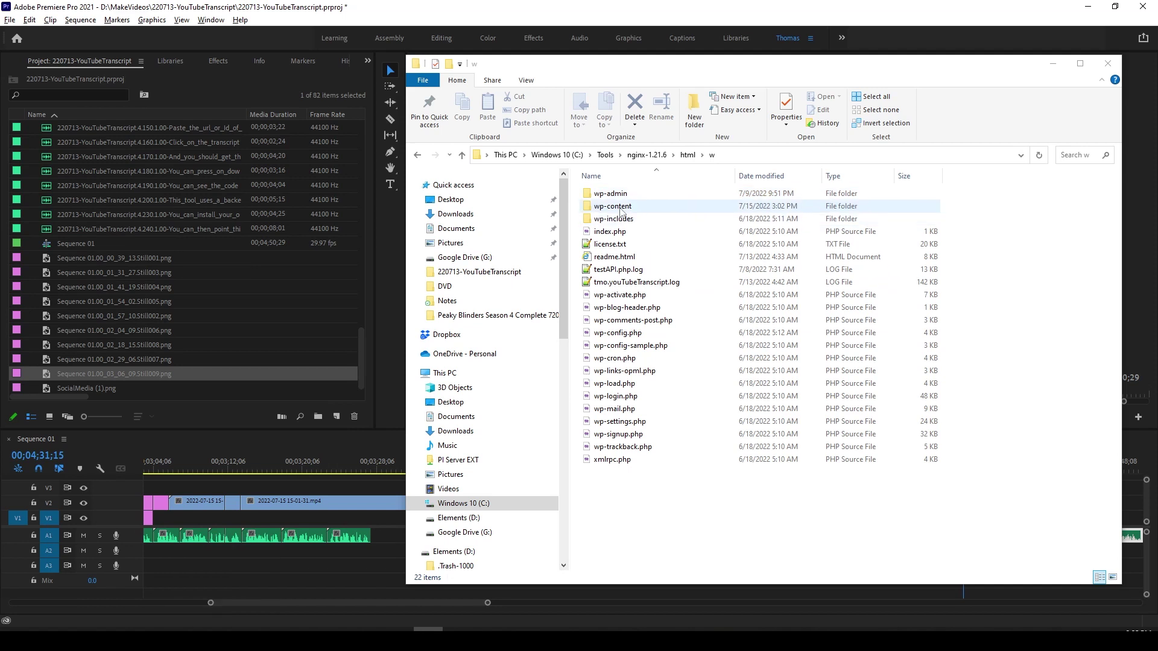
# Open tmo.YouTubeTranscript.php from the wp-content plugins folder with Edit with Notepad++.
pyautogui.doubleClick(607, 194)
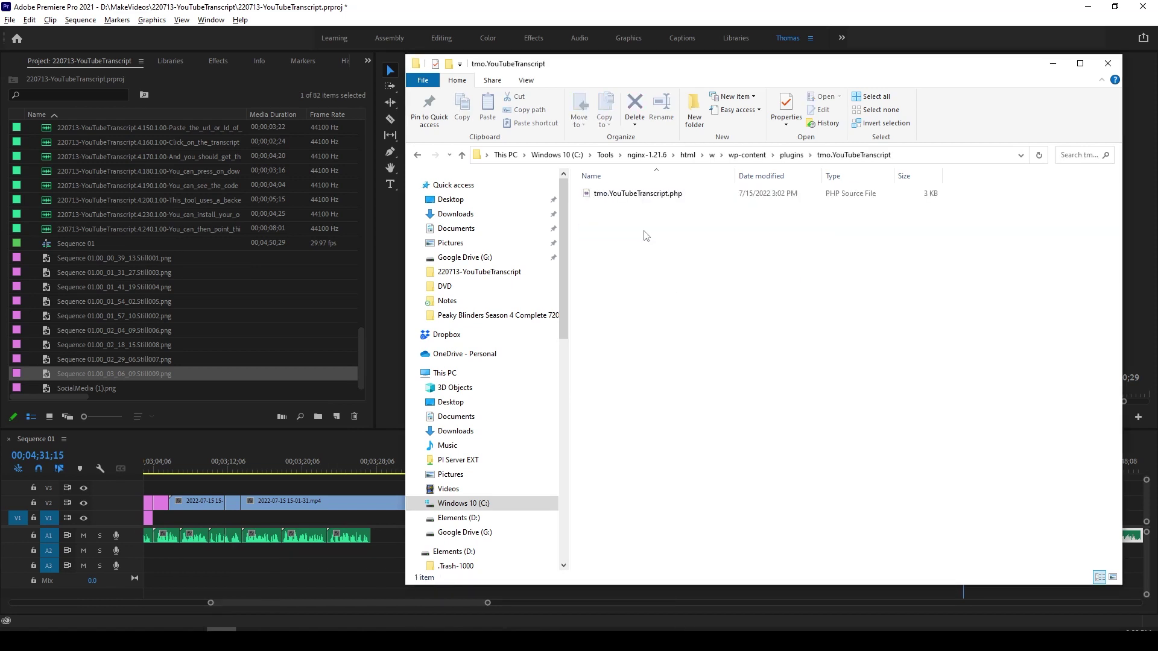
pyautogui.rightClick(649, 199)
pyautogui.click(697, 257)
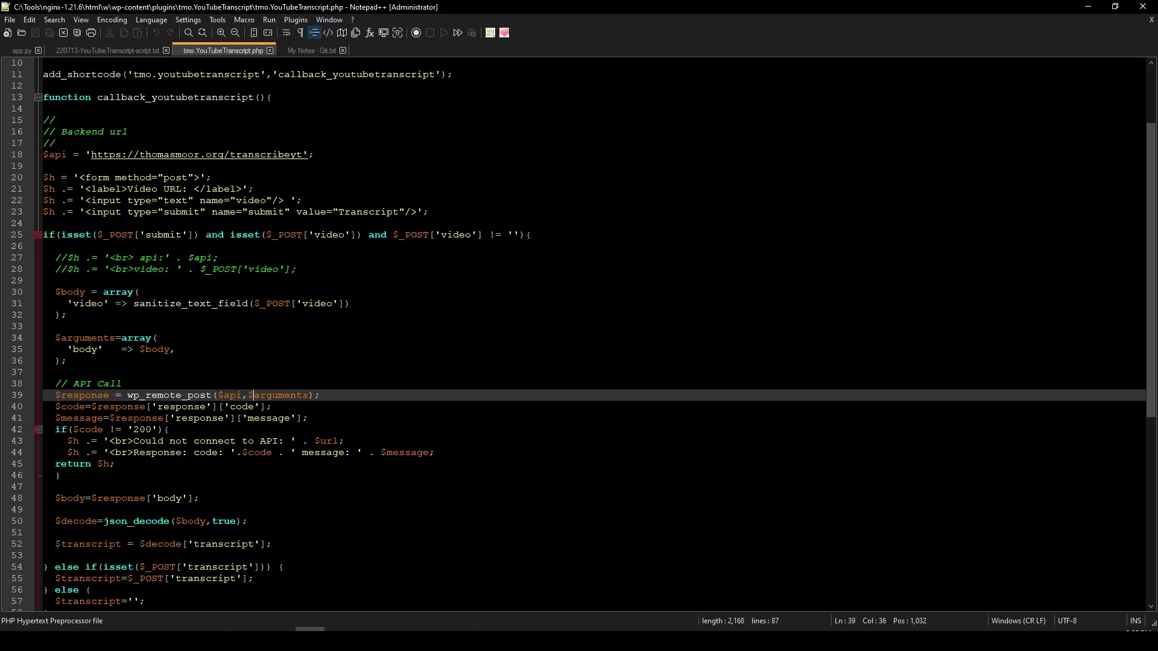
pyautogui.scroll(-2, 252, 119)
pyautogui.scroll(-2, 252, 120)
pyautogui.scroll(-2, 252, 120)
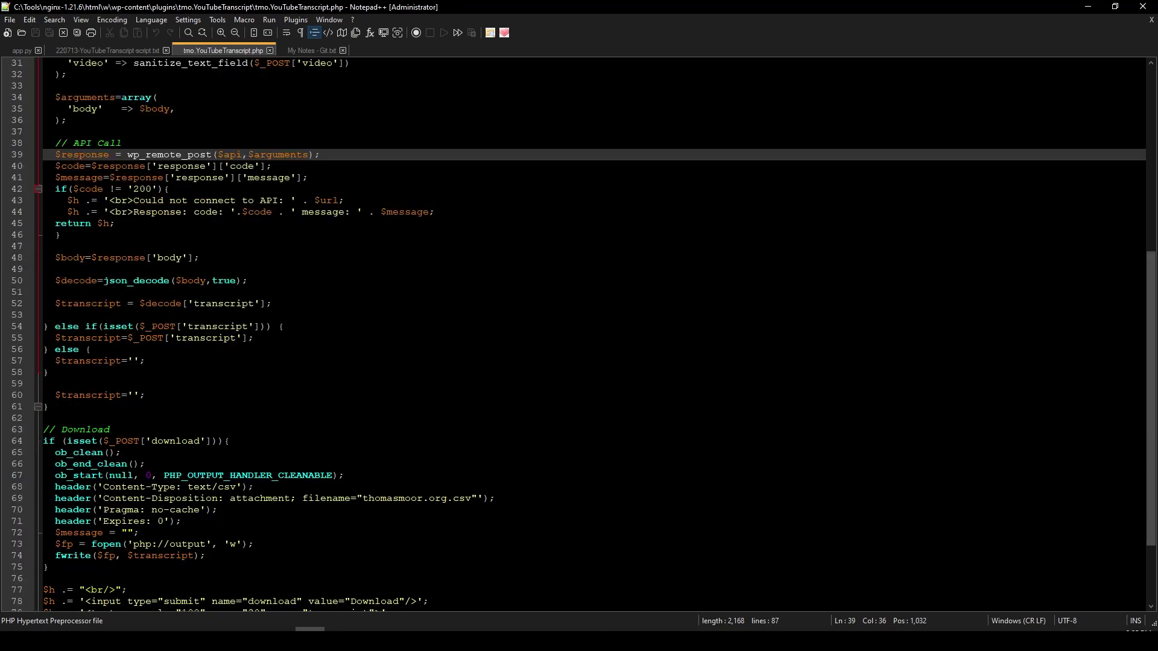
pyautogui.scroll(-2, 252, 120)
pyautogui.scroll(8, 579, 334)
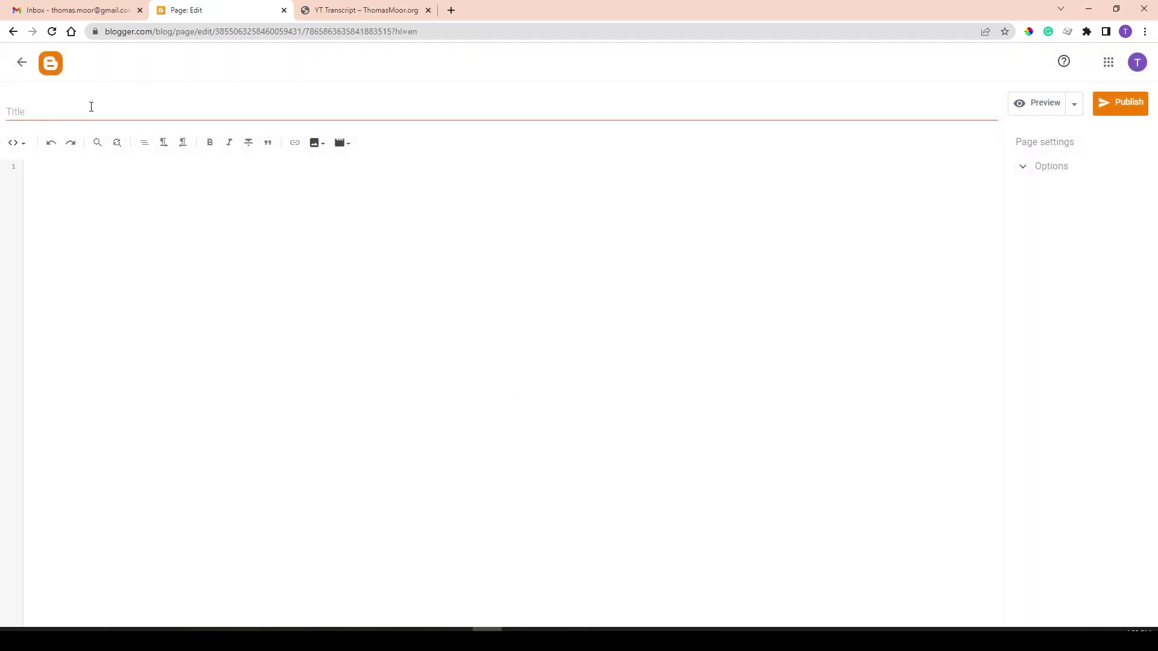
# Title the page YT, switch its body to HTML view, and bring the project folder forward.
pyautogui.click(91, 107)
pyautogui.write('YT')
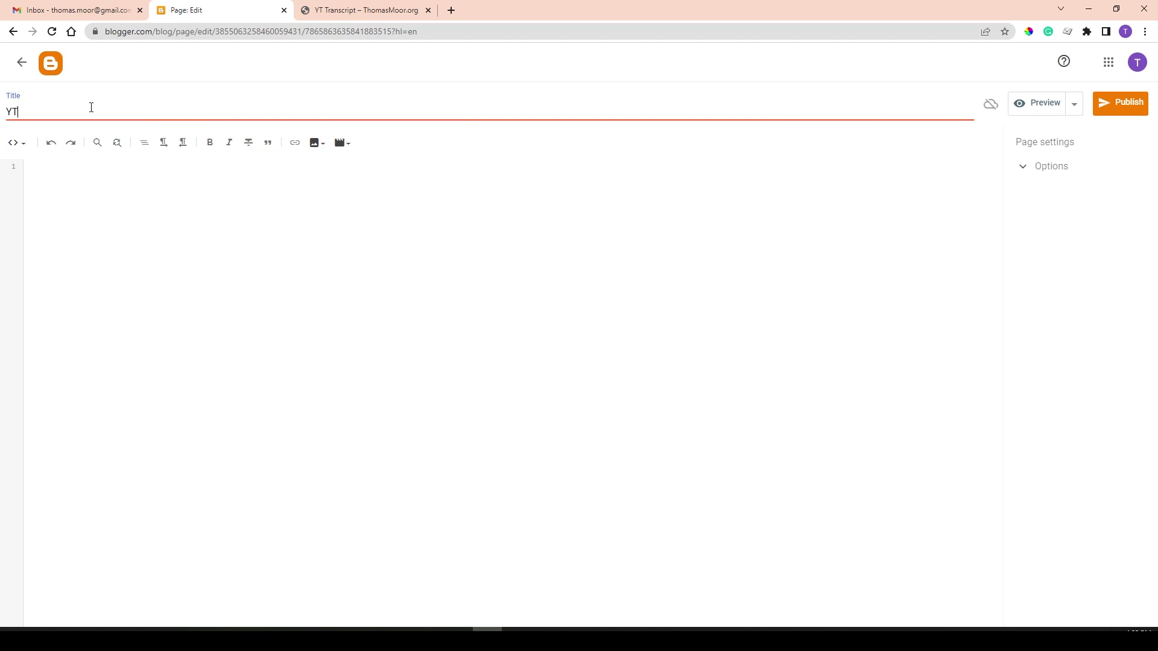
pyautogui.click(20, 148)
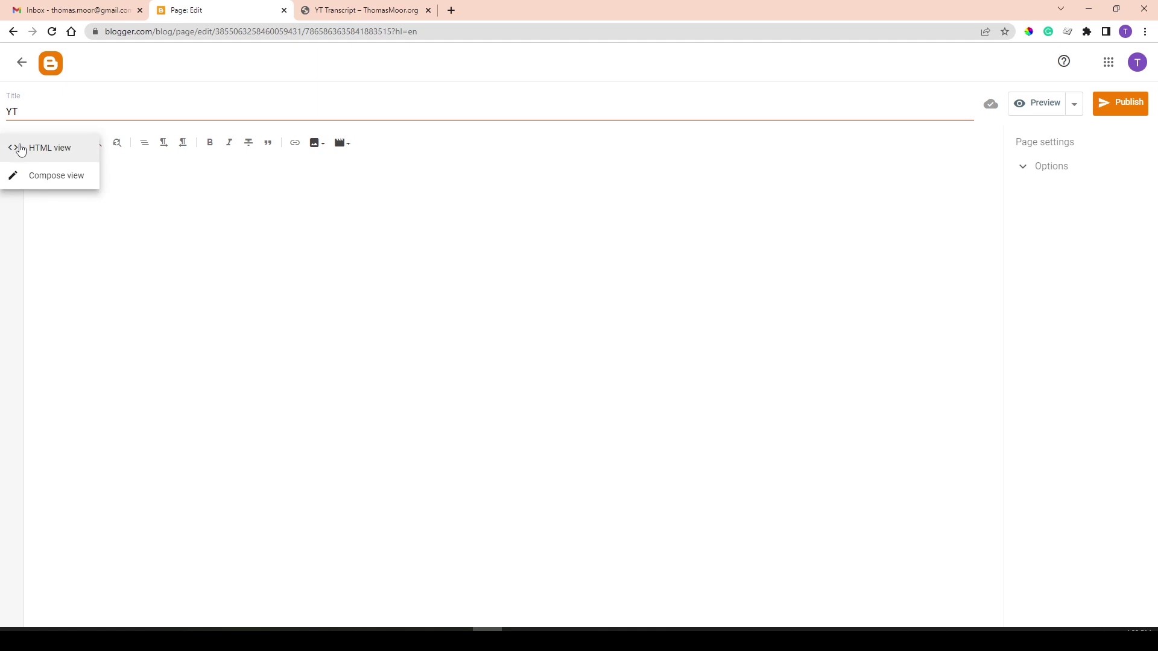
pyautogui.click(38, 148)
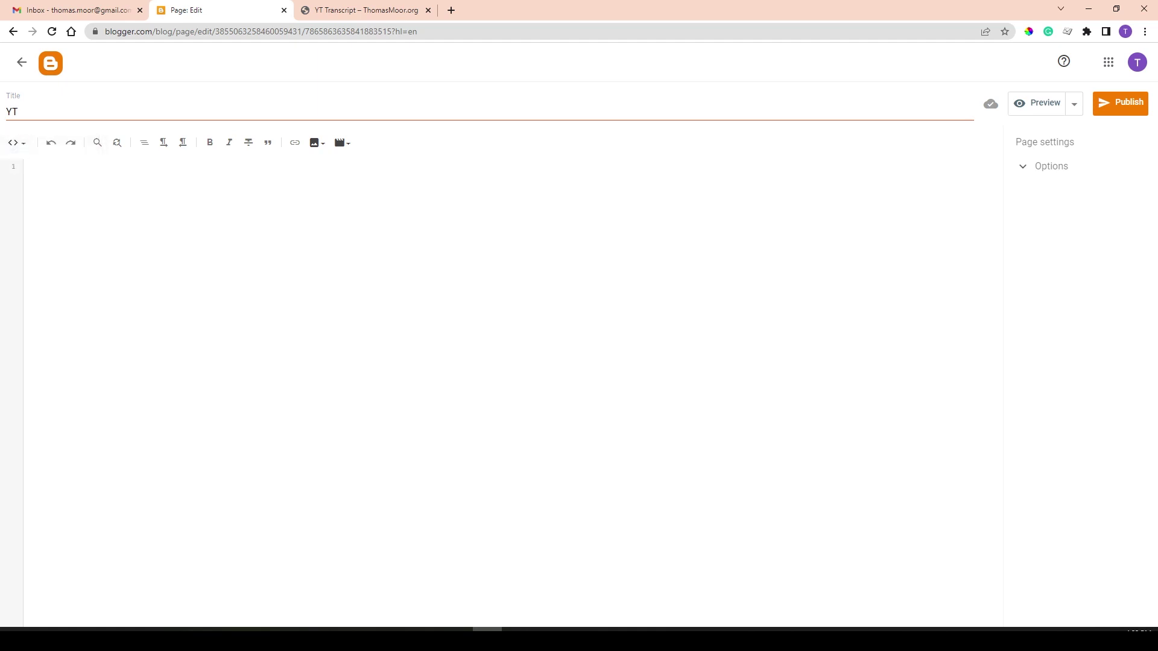
pyautogui.hotkey('alt', 'Tab')
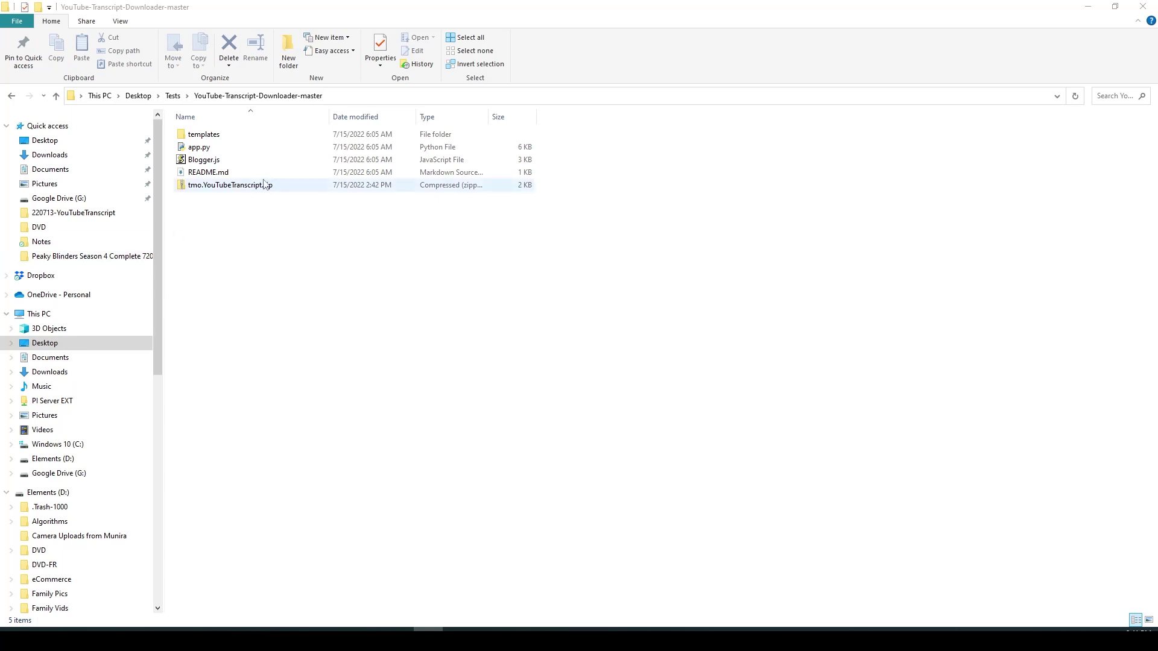
# Edit Blogger.js in Notepad, copy its whole script, and return to the Blogger editor.
pyautogui.rightClick(216, 163)
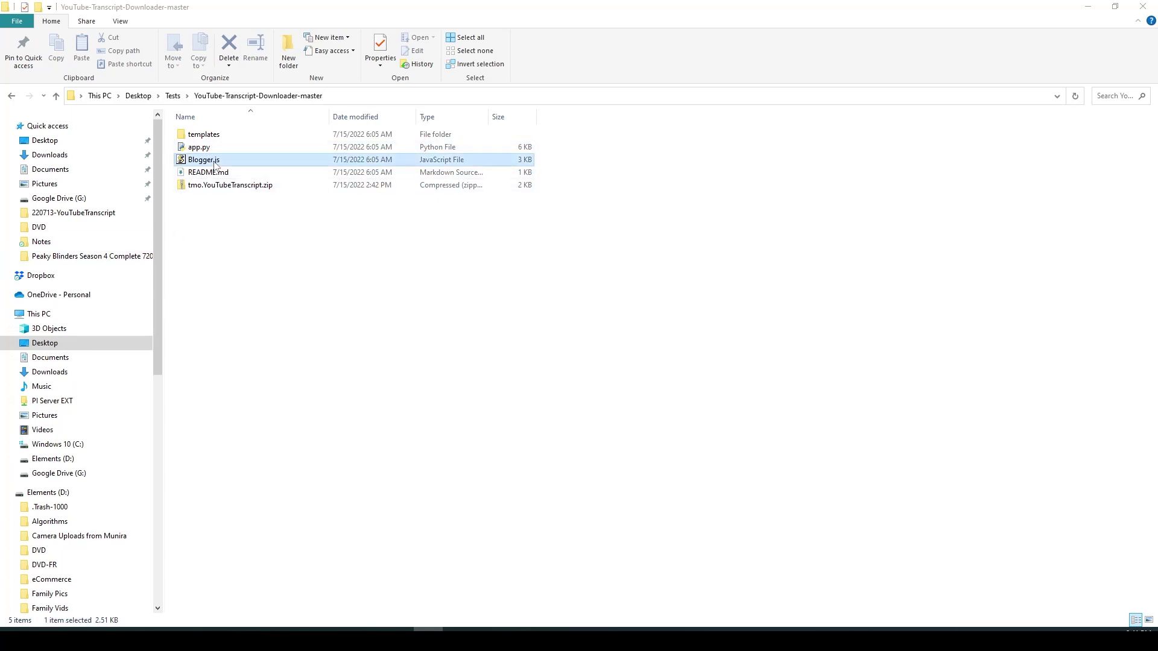
pyautogui.click(251, 184)
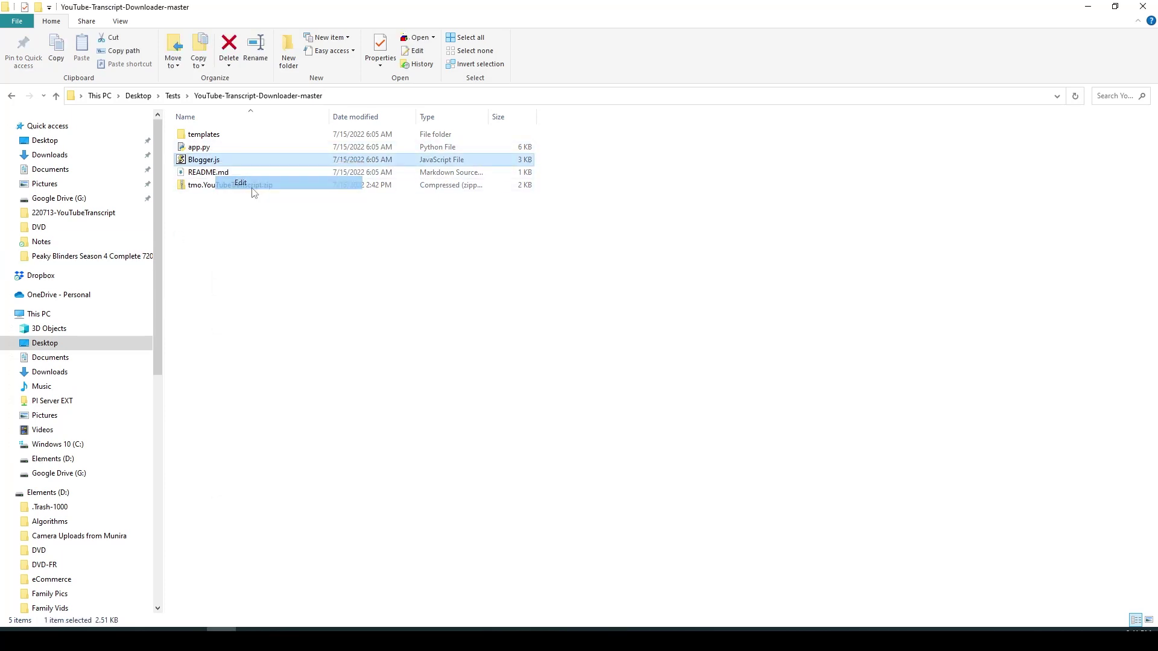
pyautogui.hotkey('ctrl', 'a')
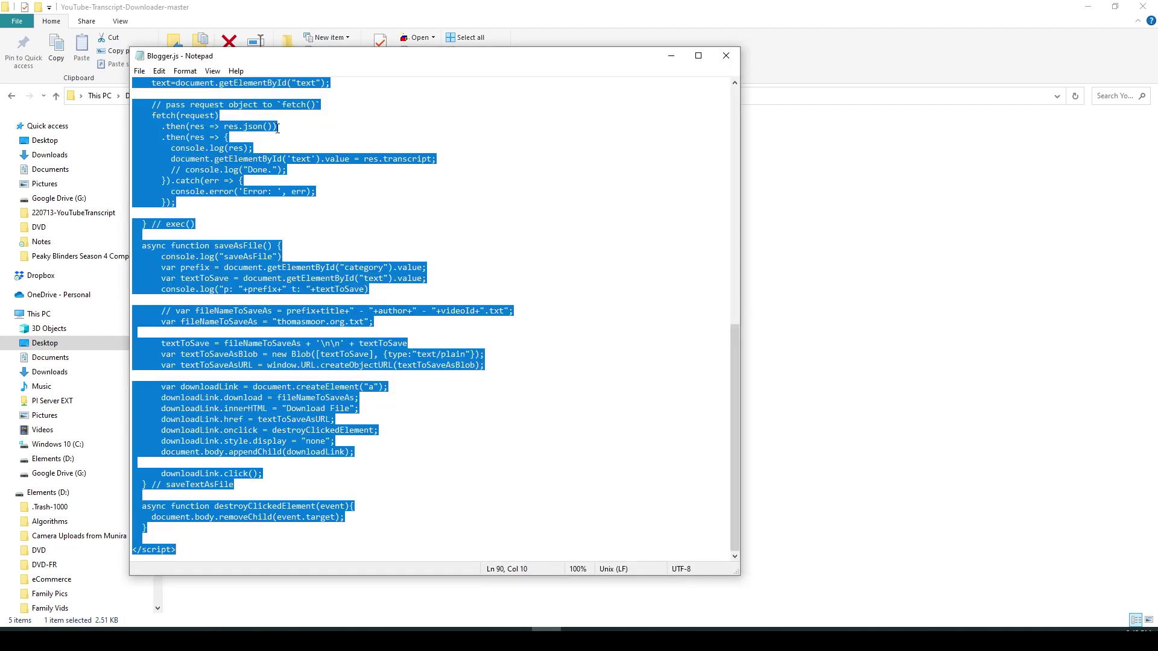
pyautogui.rightClick(254, 216)
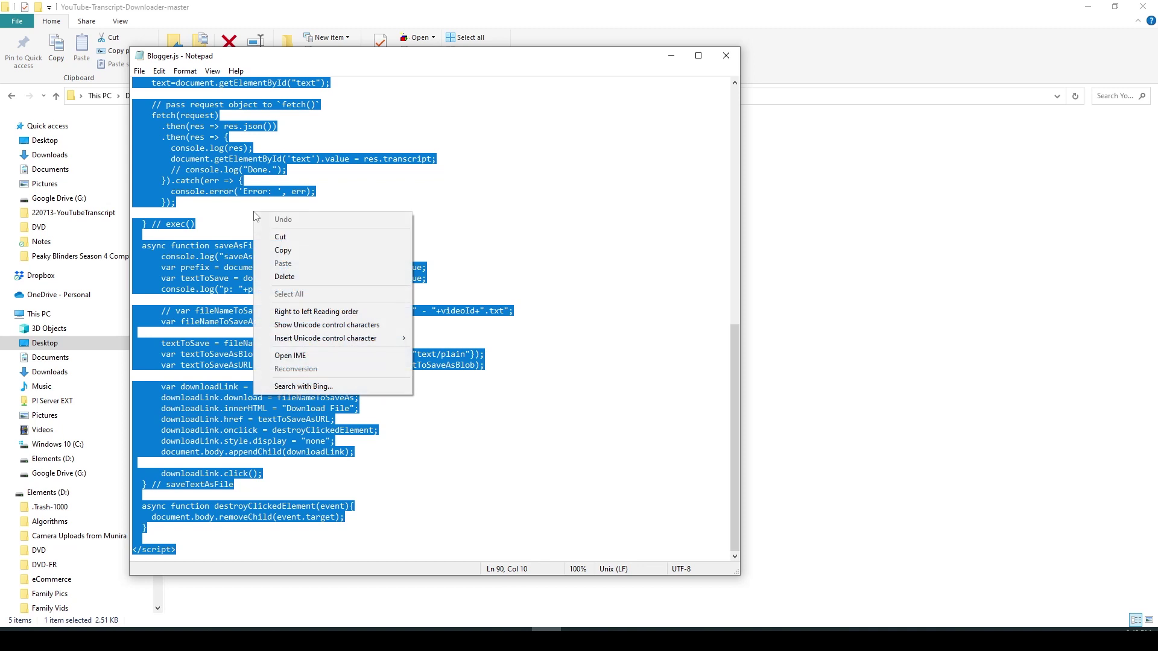
pyautogui.click(299, 249)
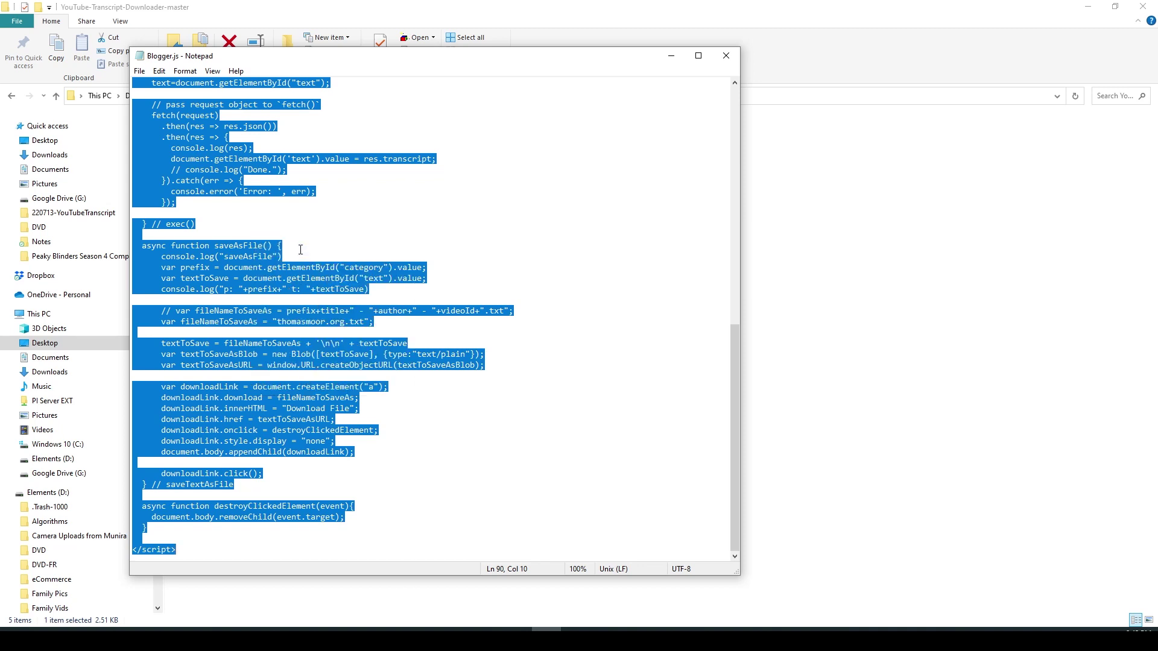
pyautogui.hotkey('alt', 'Tab')
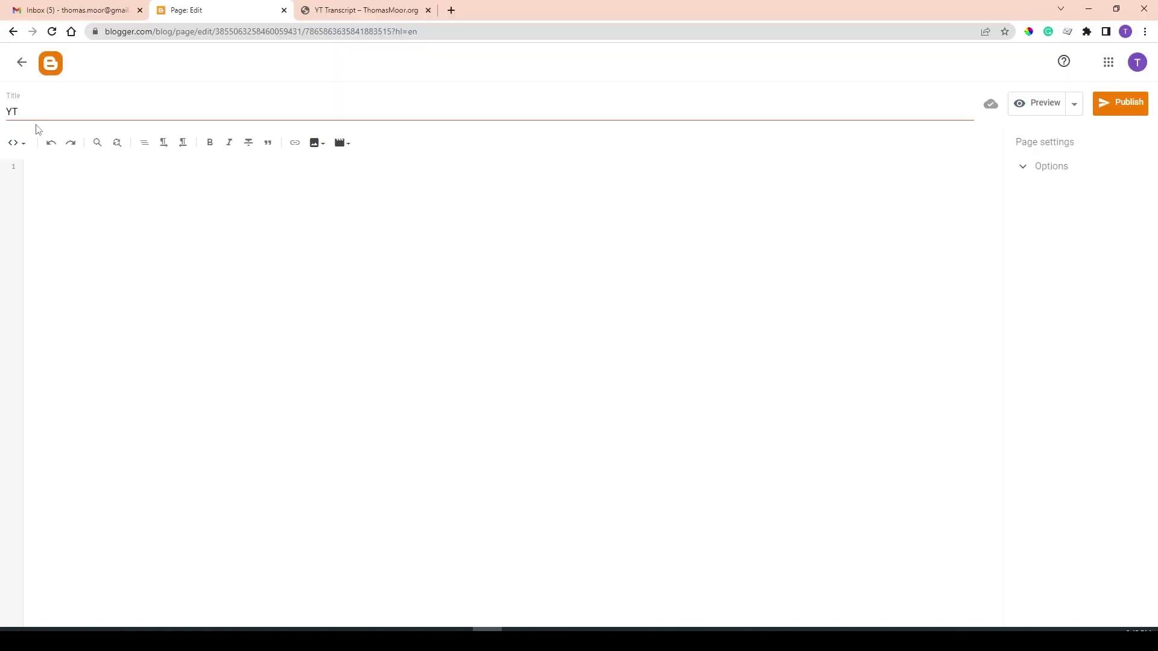
# Paste the Blogger.js script into the YT page body and confirm publishing it.
pyautogui.click(52, 166)
pyautogui.rightClick(55, 170)
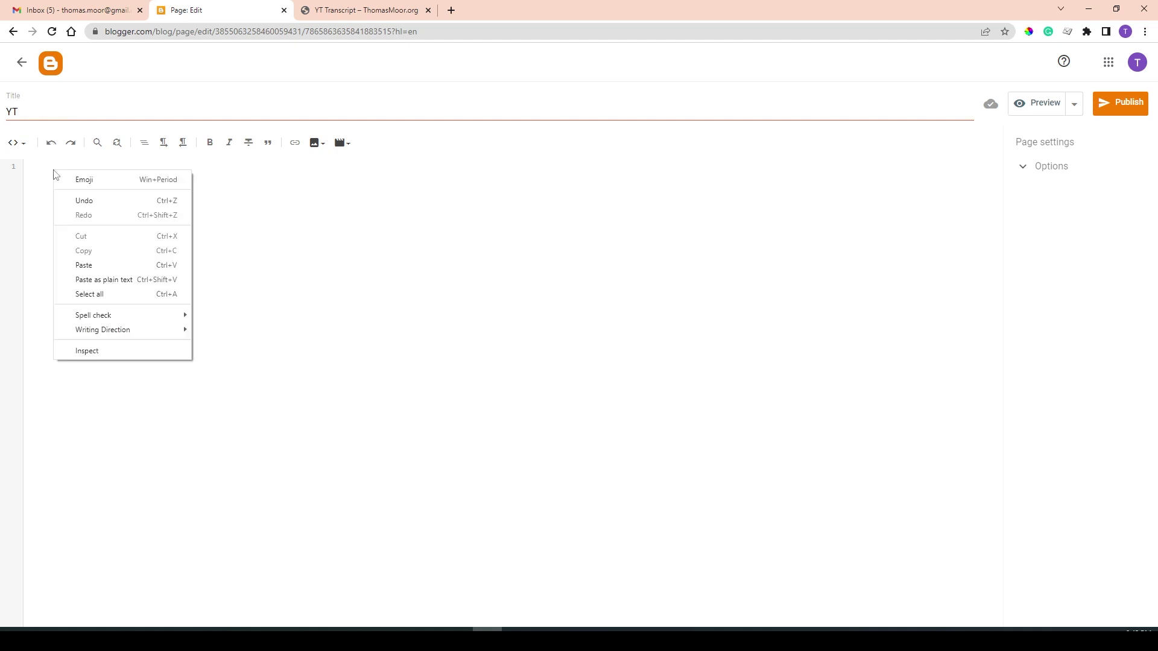
pyautogui.click(93, 265)
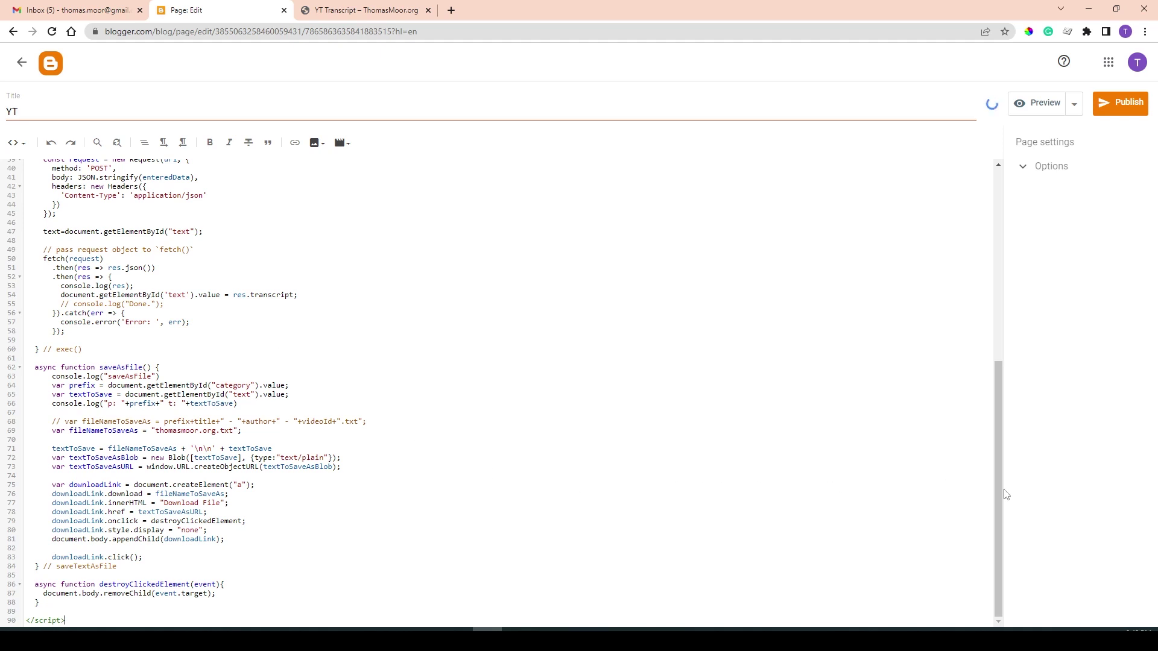
pyautogui.scroll(1, 1007, 464)
pyautogui.scroll(2, 1007, 464)
pyautogui.scroll(2, 1014, 419)
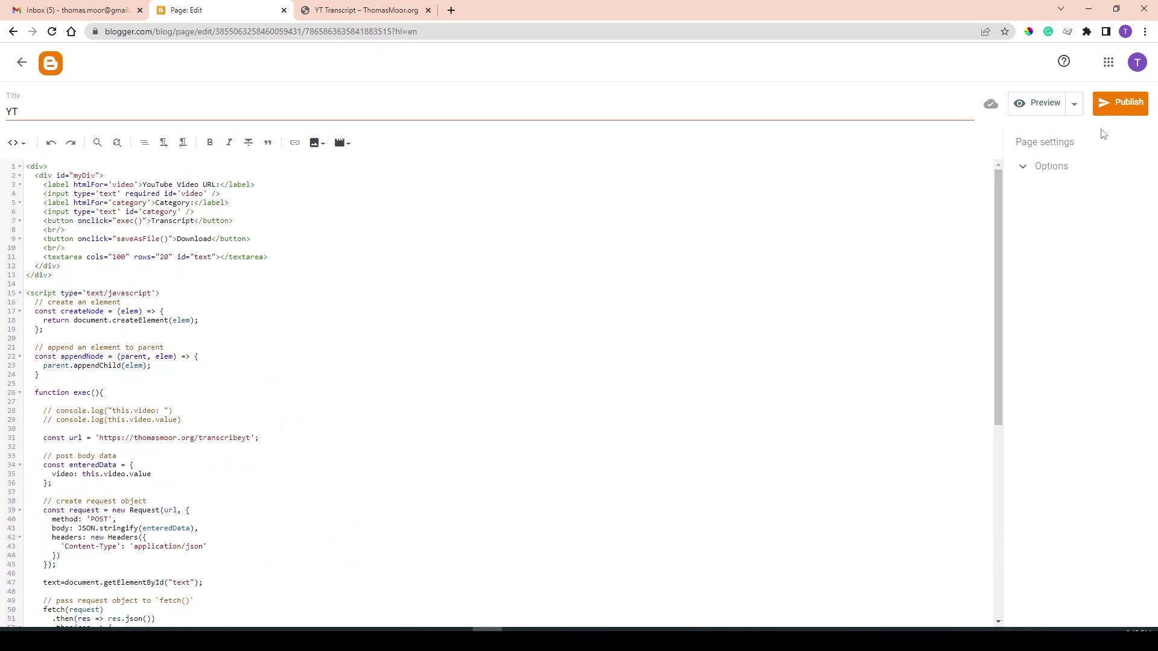
pyautogui.click(1110, 100)
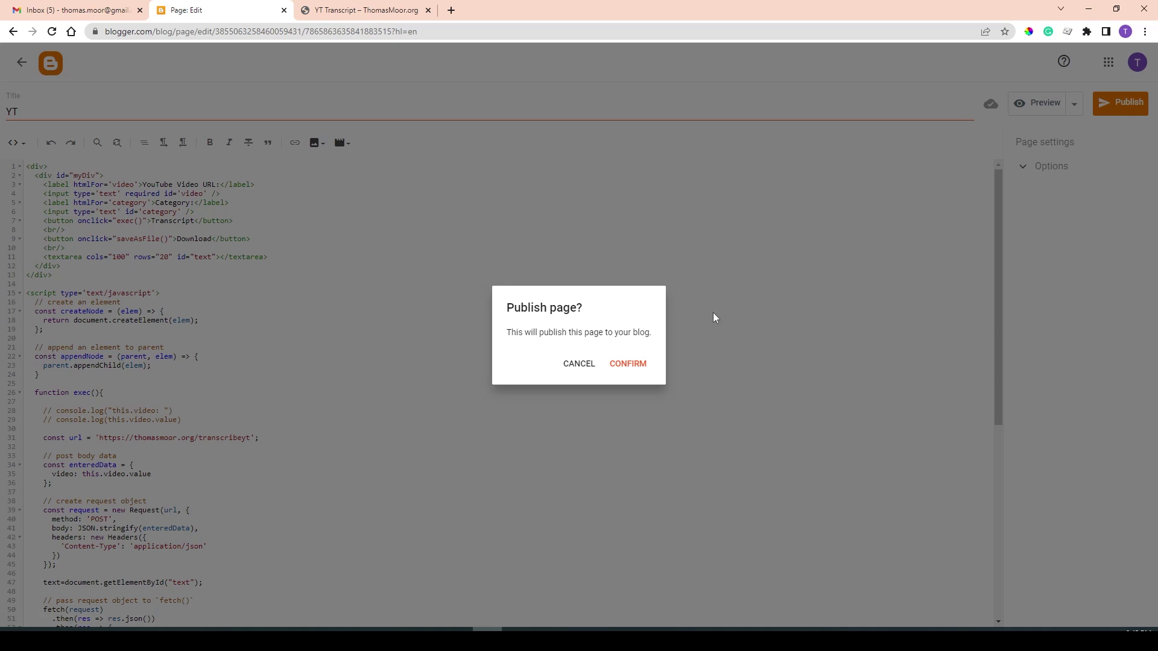
pyautogui.click(622, 370)
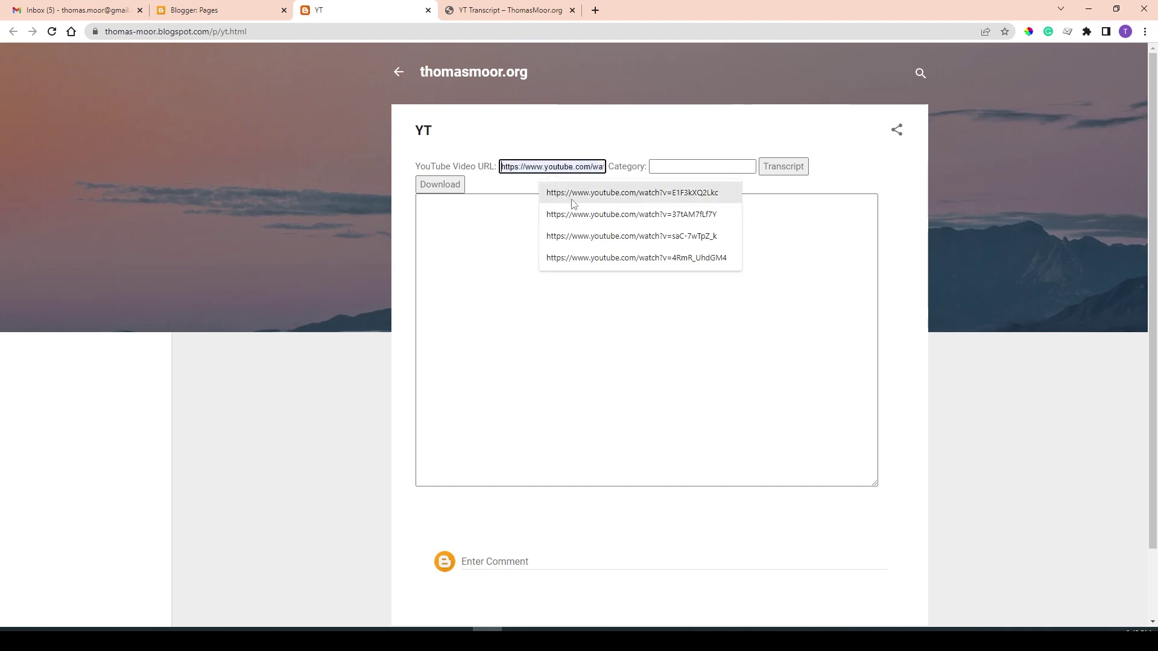
# Fill the live YT page's URL field with a previously used YouTube link and request its transcript.
pyautogui.click(572, 204)
pyautogui.click(780, 171)
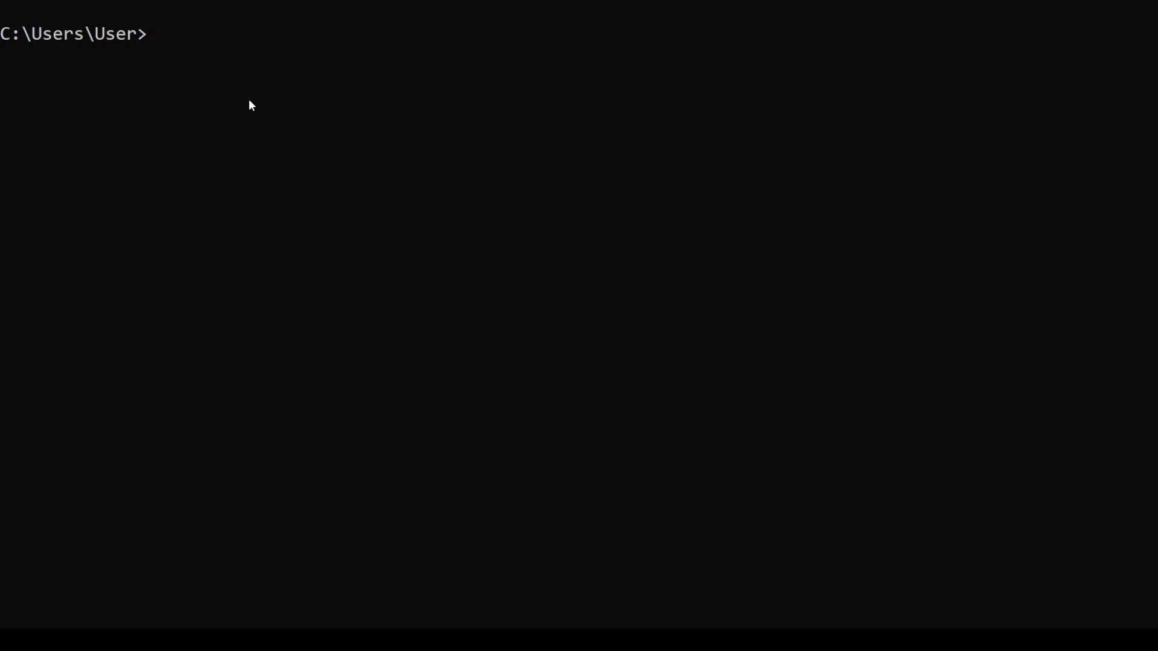
pyautogui.write('cd des')
pyautogui.write('kt')
# Change directory through Desktop and Tests into YouTube-Transcript-Downloader-master, then check python --version.
pyautogui.press('Tab')
pyautogui.press('Return')
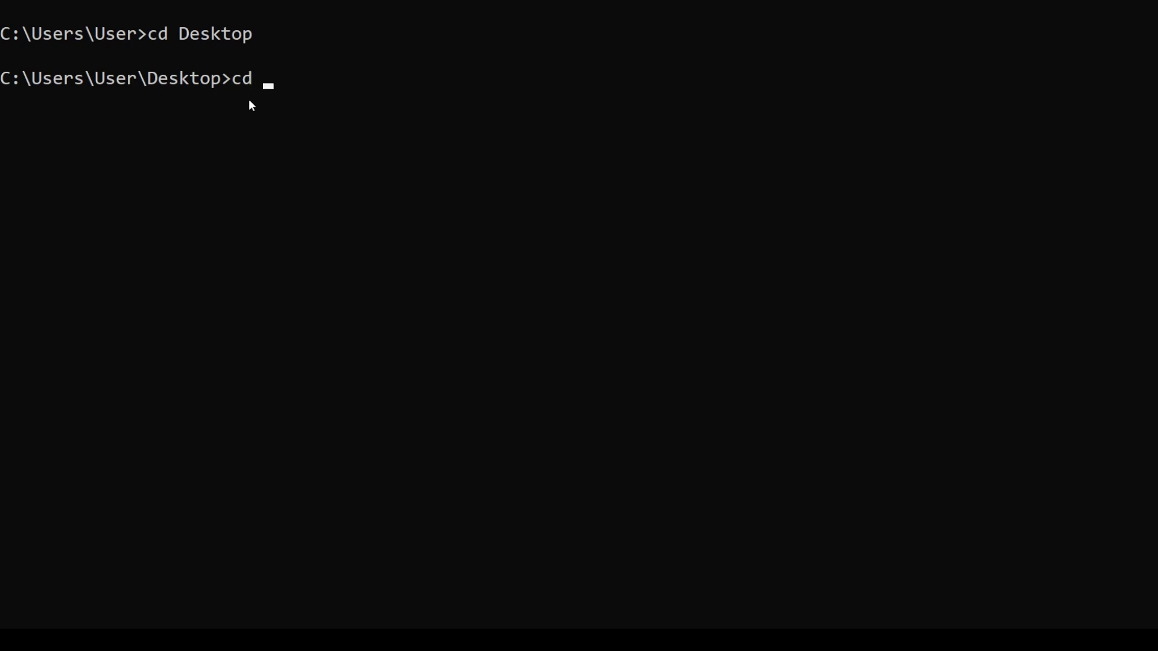
pyautogui.write('tes')
pyautogui.press('Tab')
pyautogui.press('Return')
pyautogui.write('cd yo')
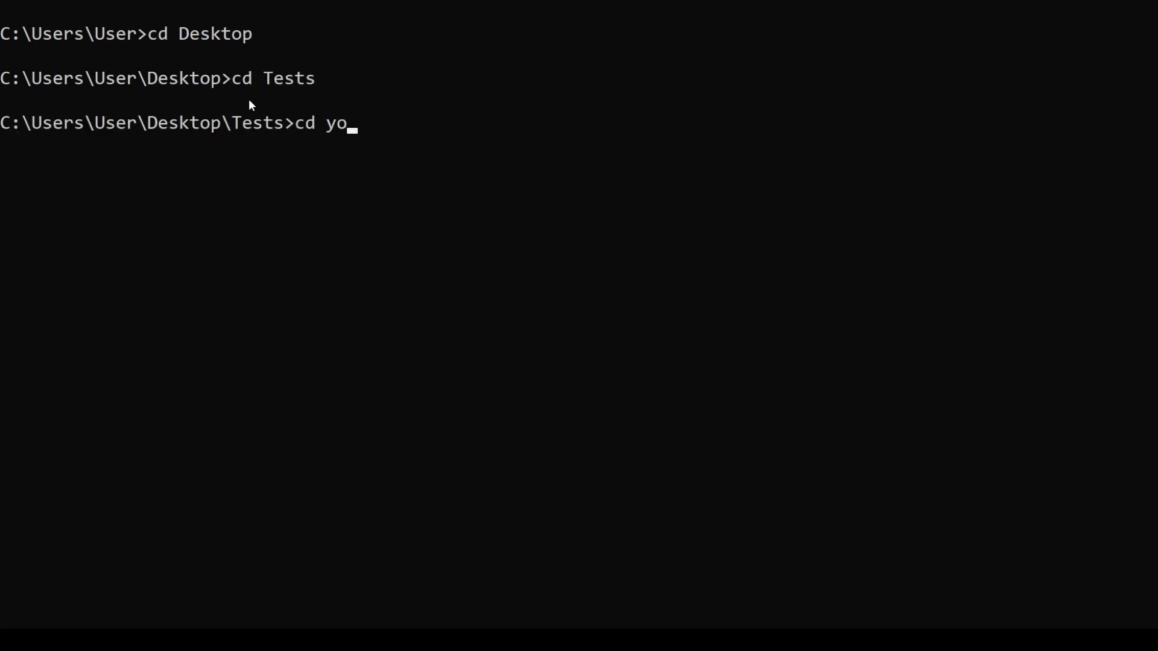
pyautogui.write('u')
pyautogui.press('Tab')
pyautogui.press('Return')
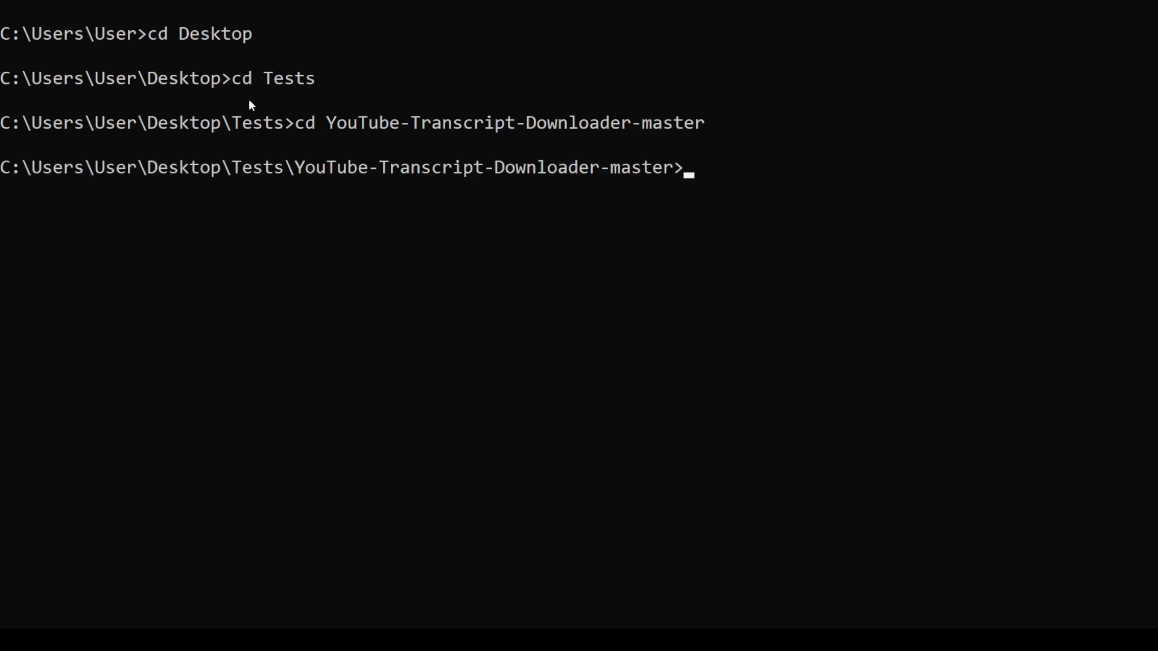
pyautogui.write('pyt')
pyautogui.write('hon --')
pyautogui.write('version')
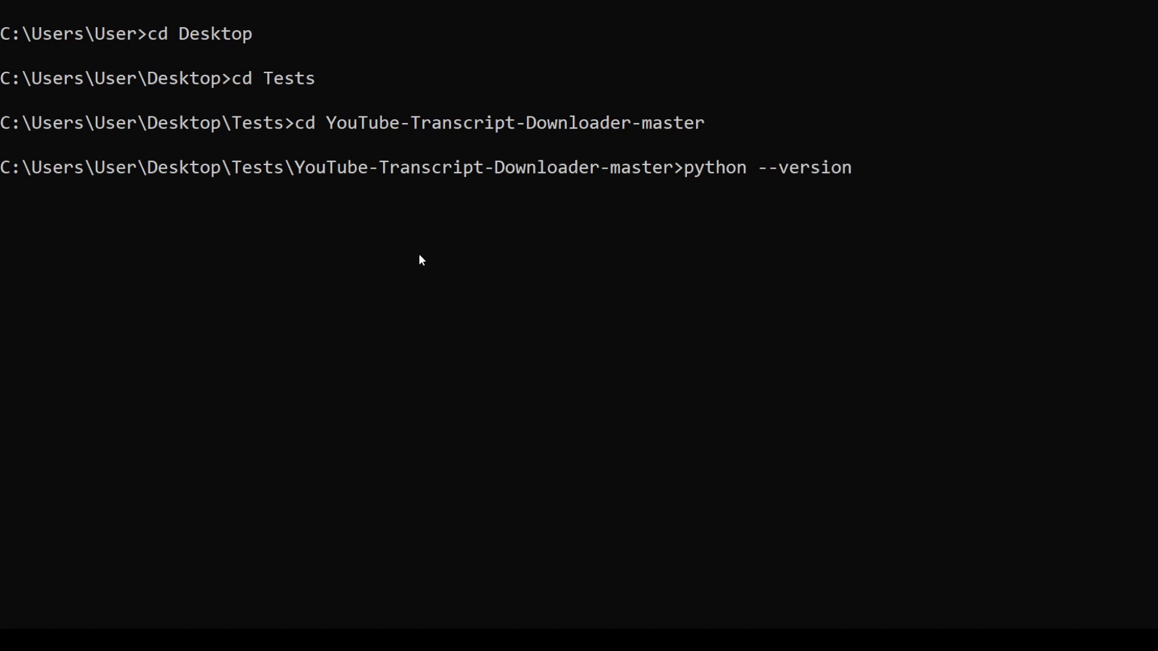
pyautogui.press('Return')
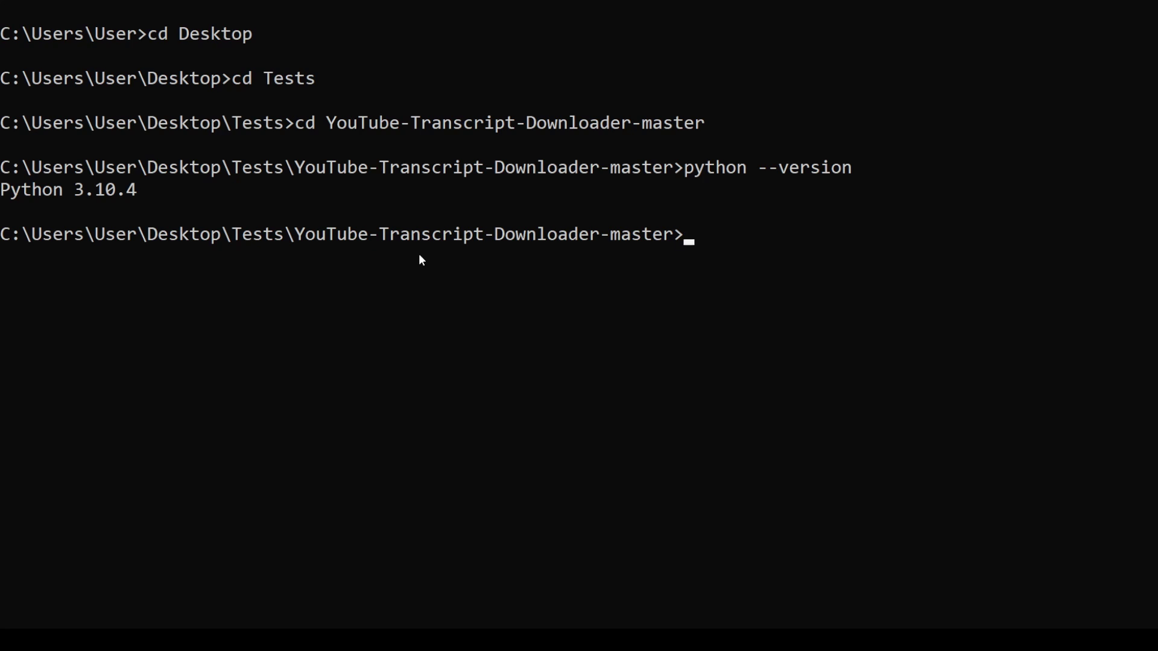
pyautogui.write('python -')
pyautogui.write('m venv venv')
# Create the venv environment with python -m venv venv and activate it via venv\Scripts\activate.
pyautogui.press('Return')
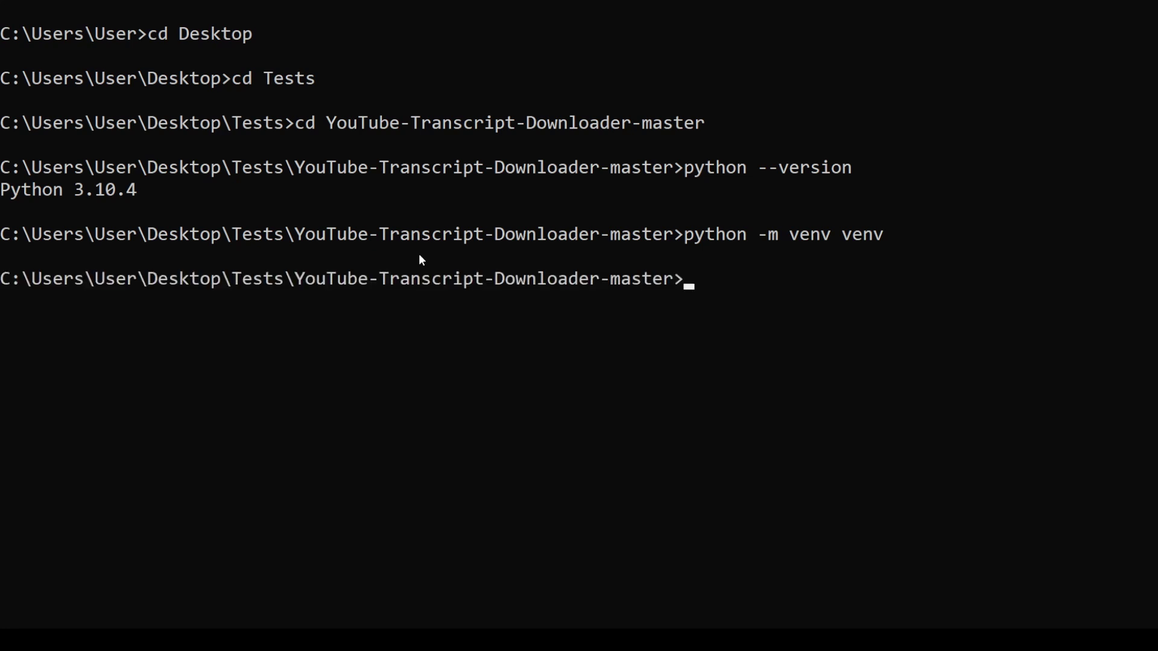
pyautogui.write('ve')
pyautogui.write('nv\\s')
pyautogui.write('cr')
pyautogui.press('Tab')
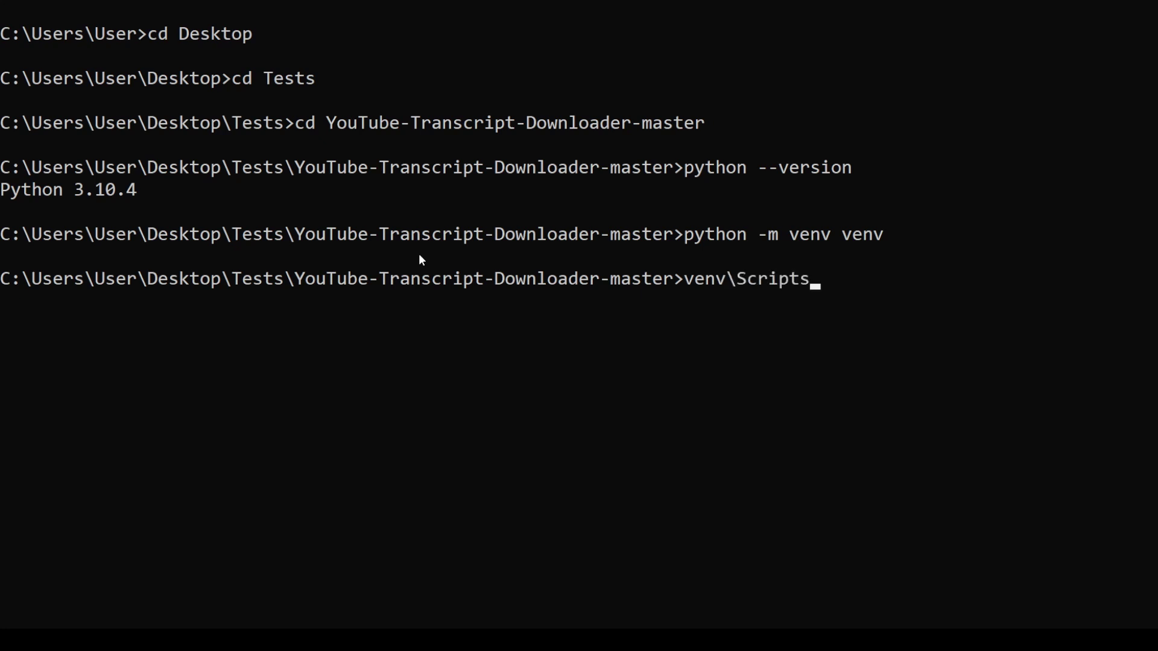
pyautogui.write('\\ac')
pyautogui.write('t')
pyautogui.press('Tab')
pyautogui.press('Return')
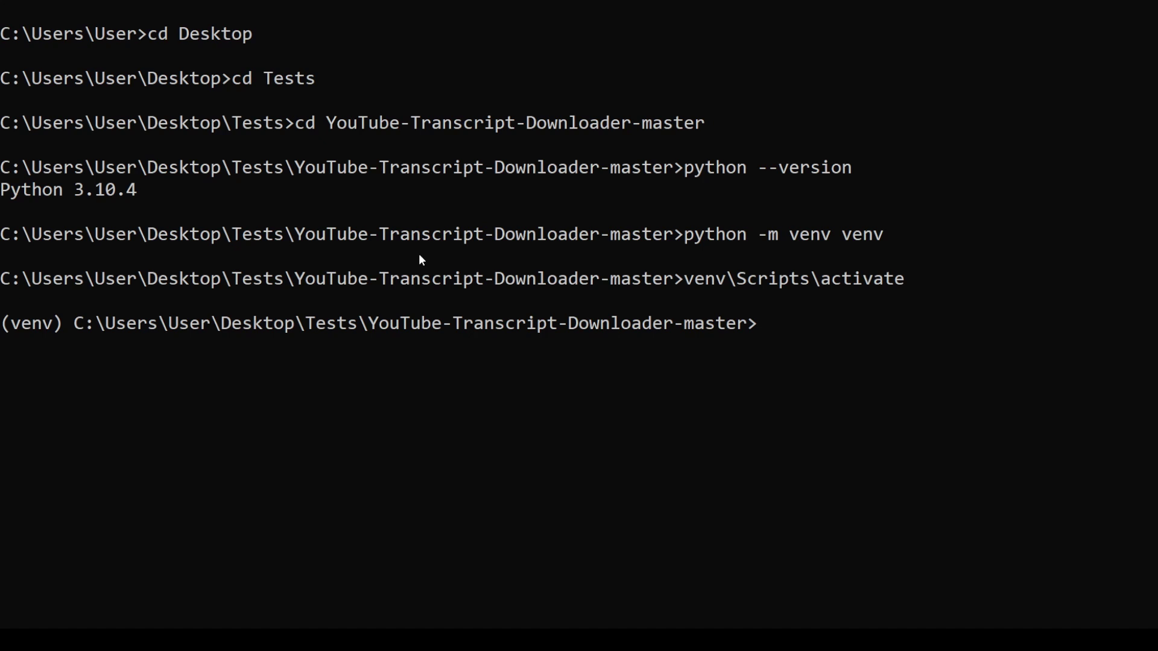
pyautogui.write('pip ')
pyautogui.write('inst')
pyautogui.write('all flask flask_cors Flask_Session pytube youtube_transcript_api')
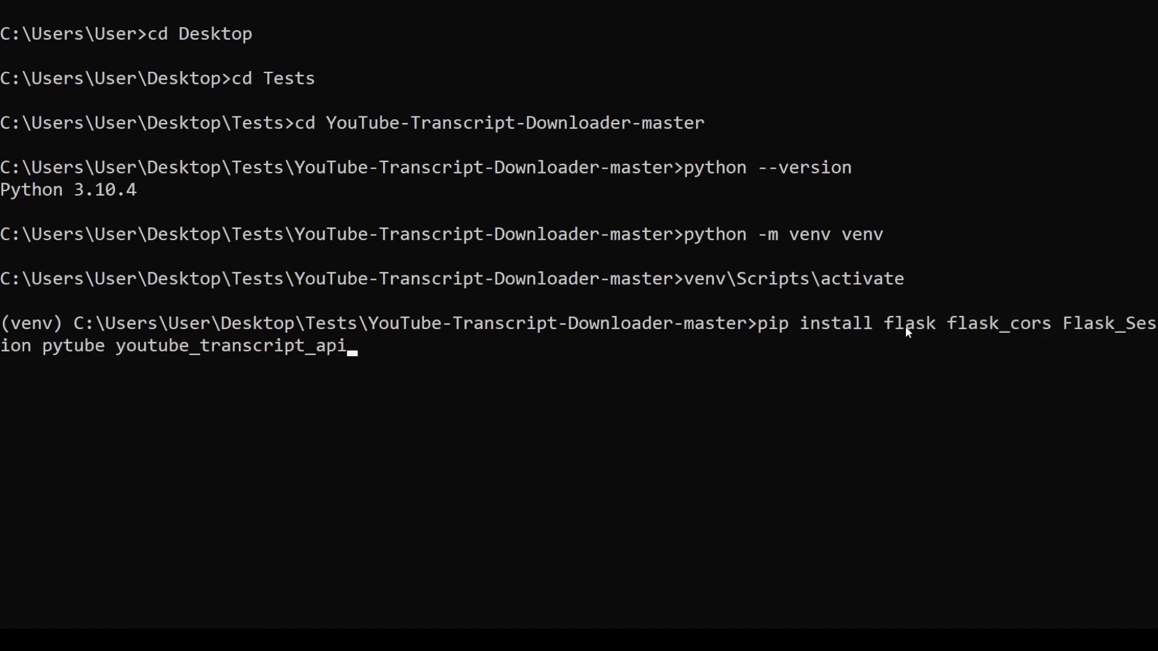
# Run pip install flask flask_cors Flask_Session pytube youtube_transcript_api in the venv.
pyautogui.press('Return')
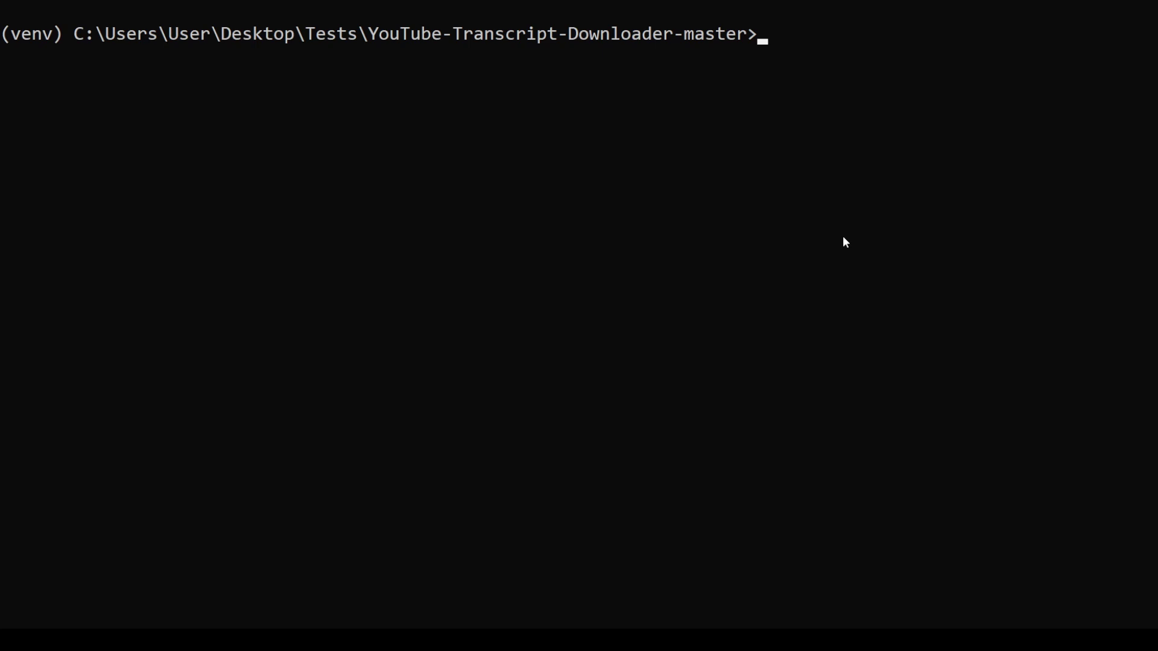
pyautogui.write('python ')
pyautogui.write('app.')
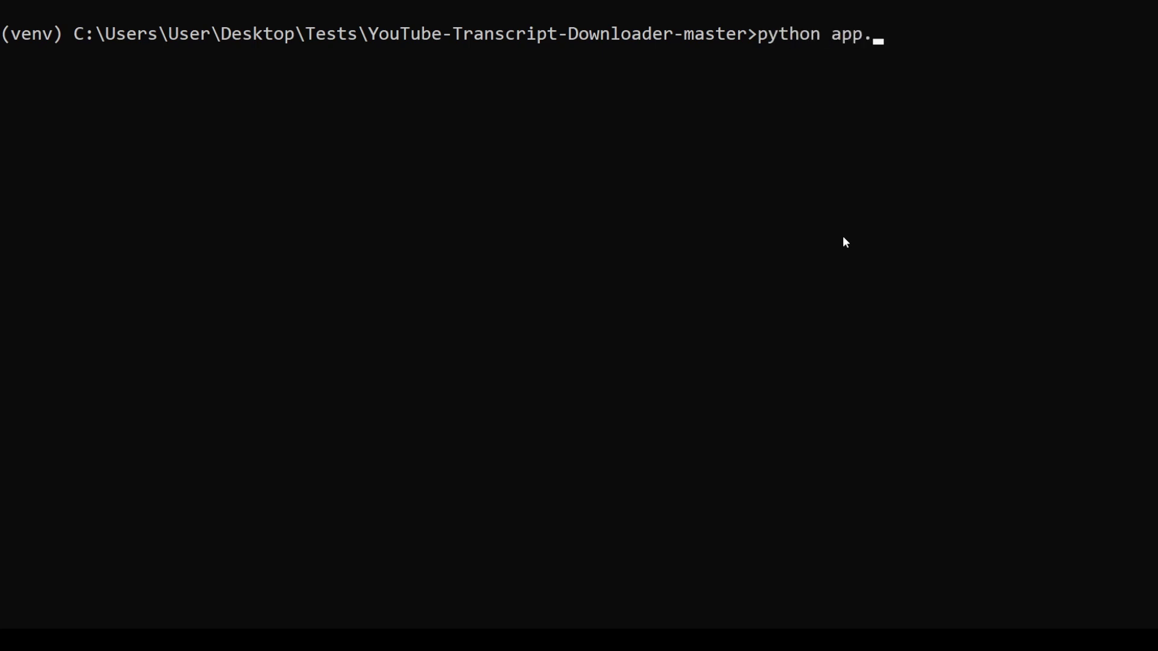
pyautogui.write('py')
# Run python app.py to launch the Flask server, then move to a new browser tab's address bar.
pyautogui.press('Return')
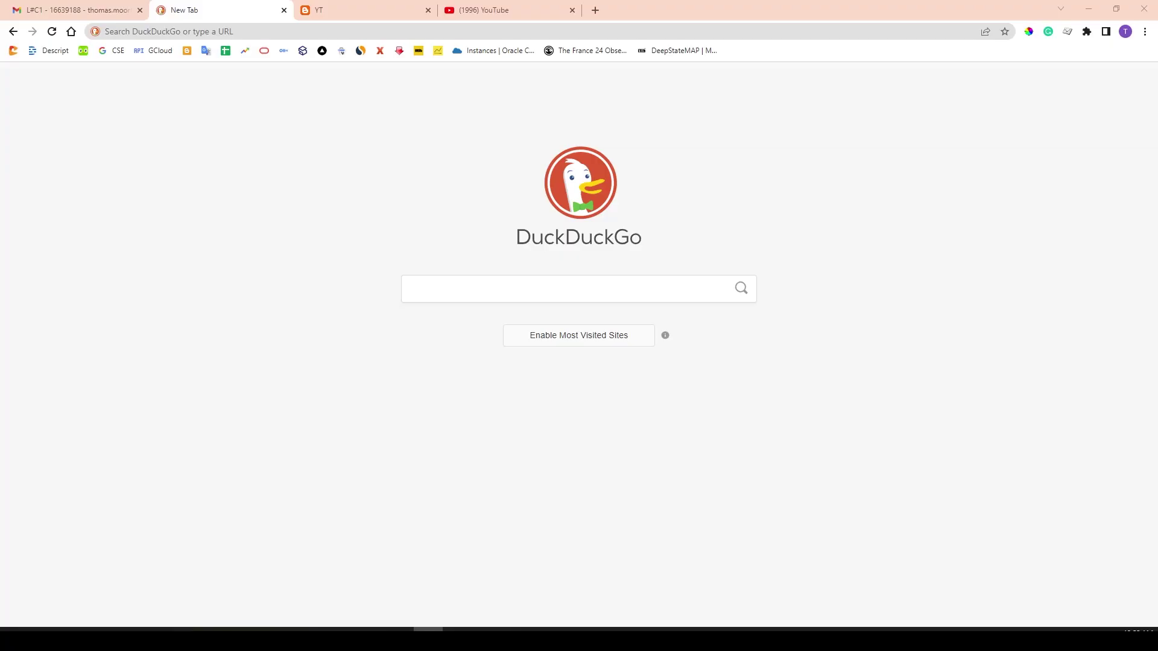
pyautogui.click(160, 32)
pyautogui.write('12')
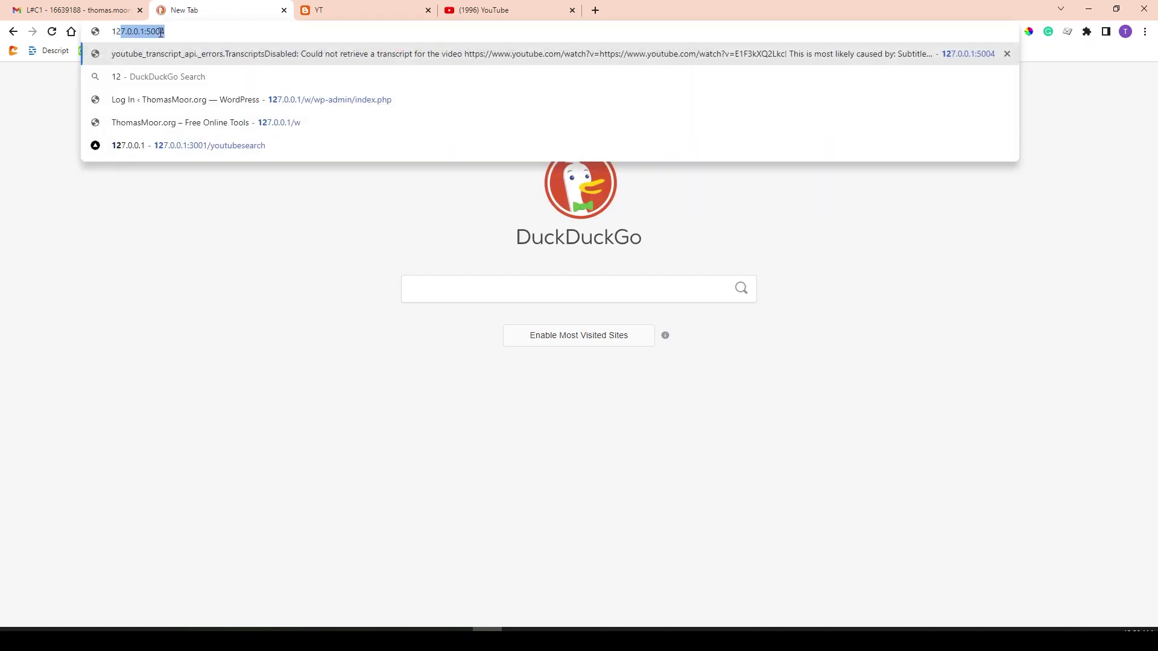
pyautogui.write('7.0.0')
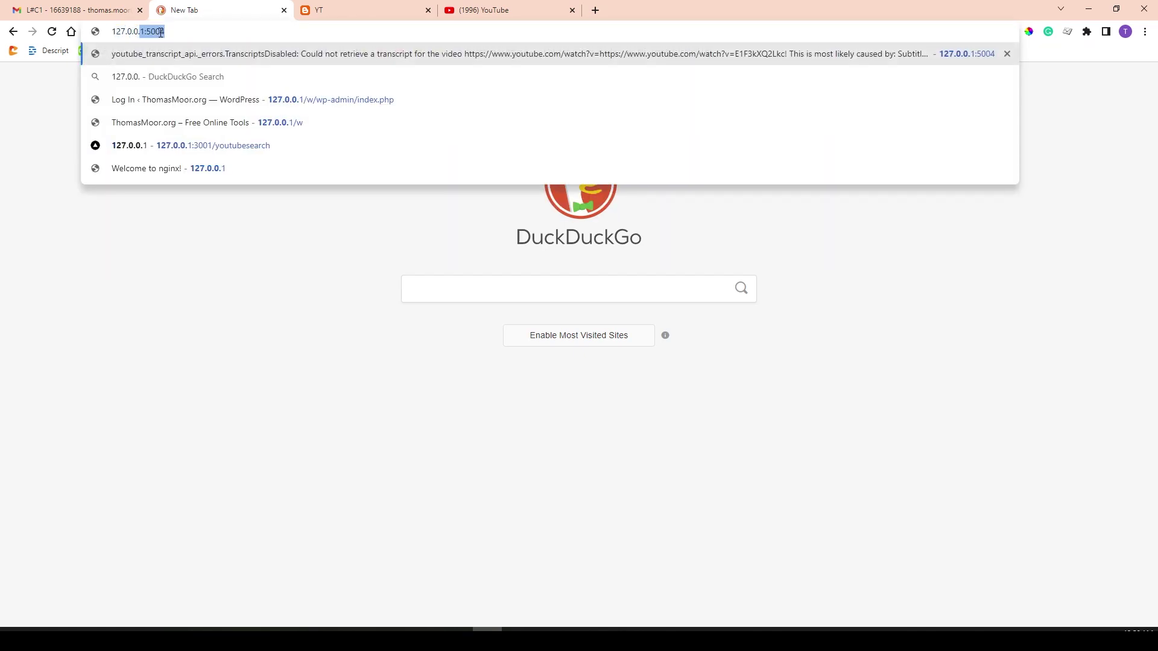
pyautogui.write('.1:')
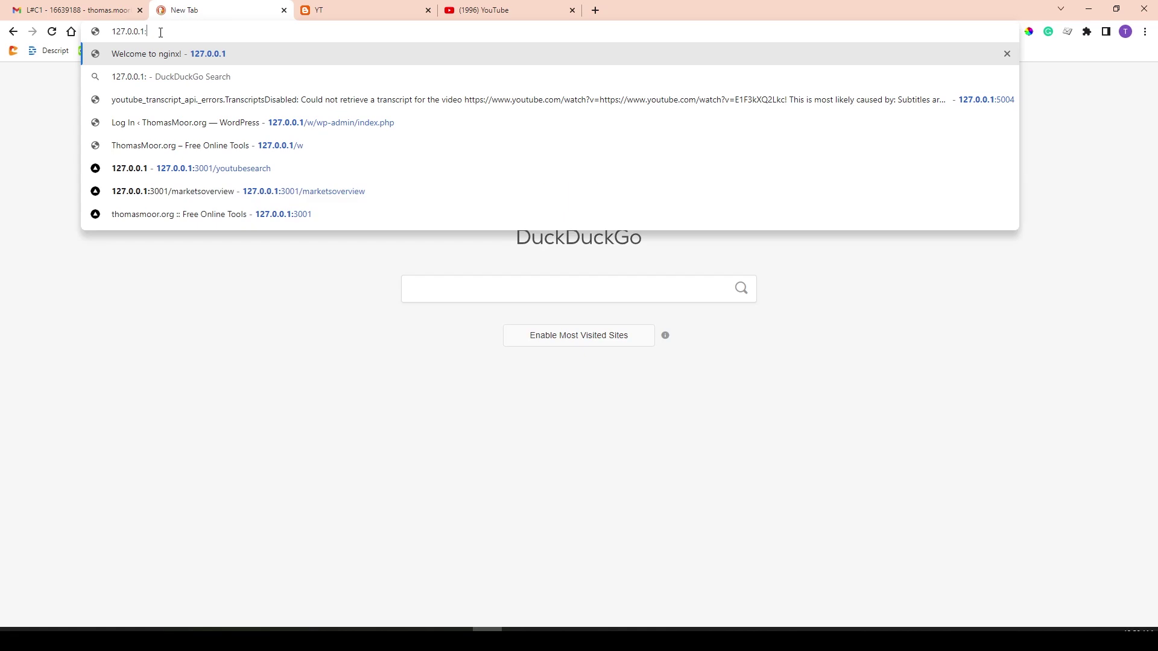
pyautogui.write('5004')
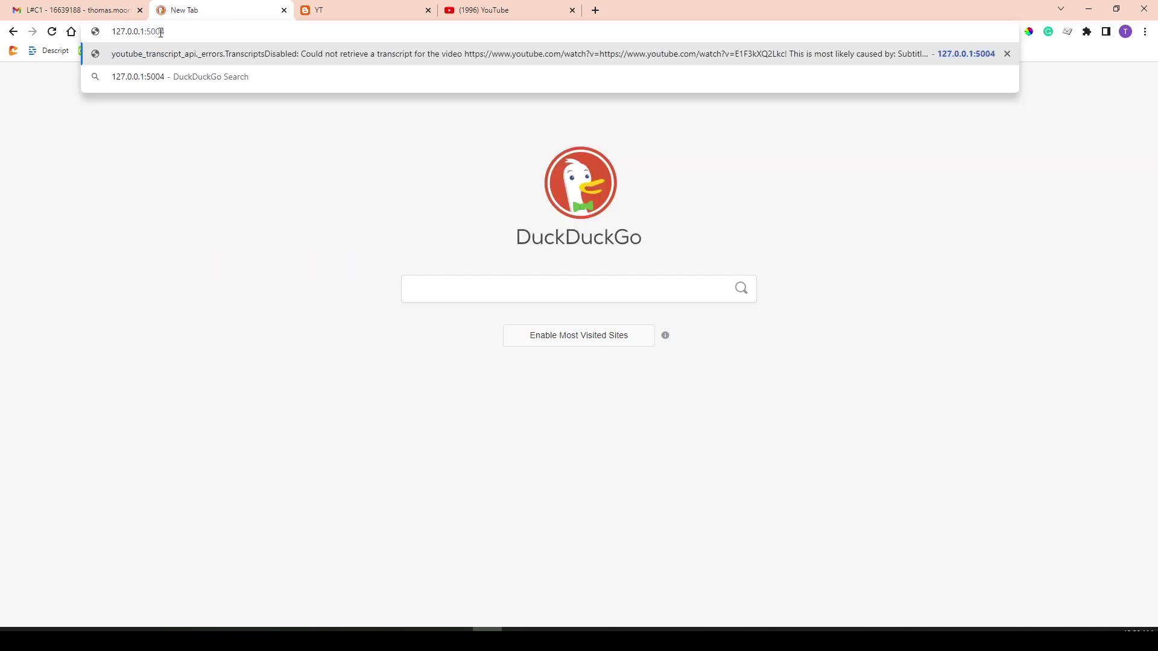
# Navigate to the local transcript tool at 127.0.0.1:5004.
pyautogui.press('Return')
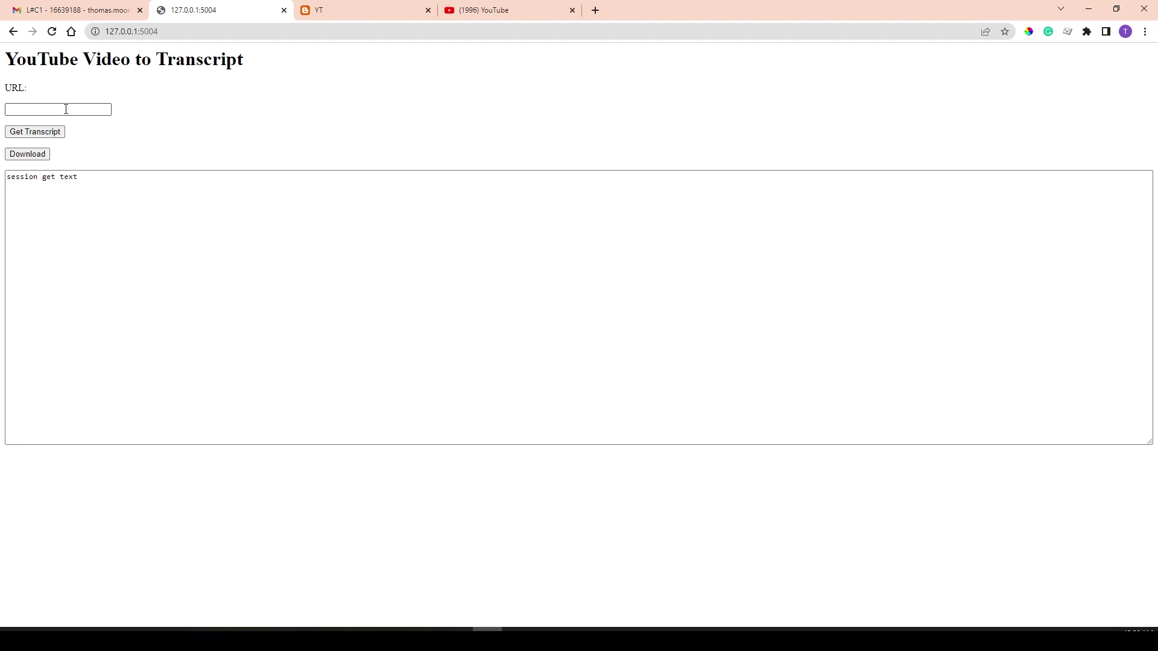
# Submit a previously used YouTube link and get its transcript into the text box.
pyautogui.click(66, 109)
pyautogui.click(109, 134)
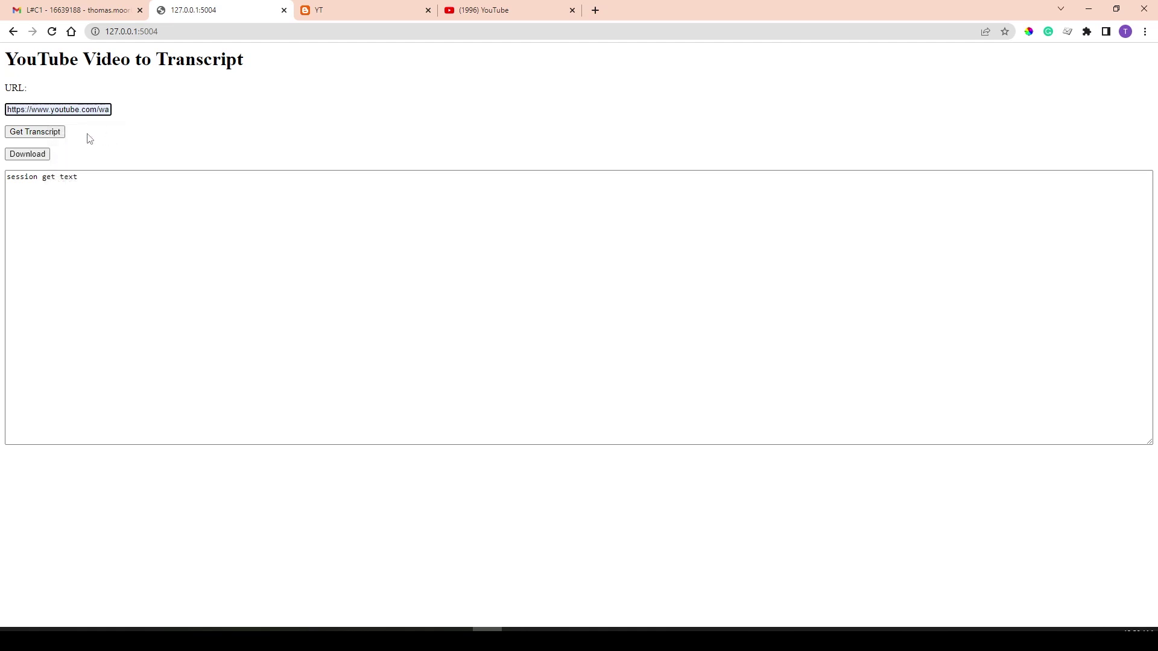
pyautogui.click(38, 134)
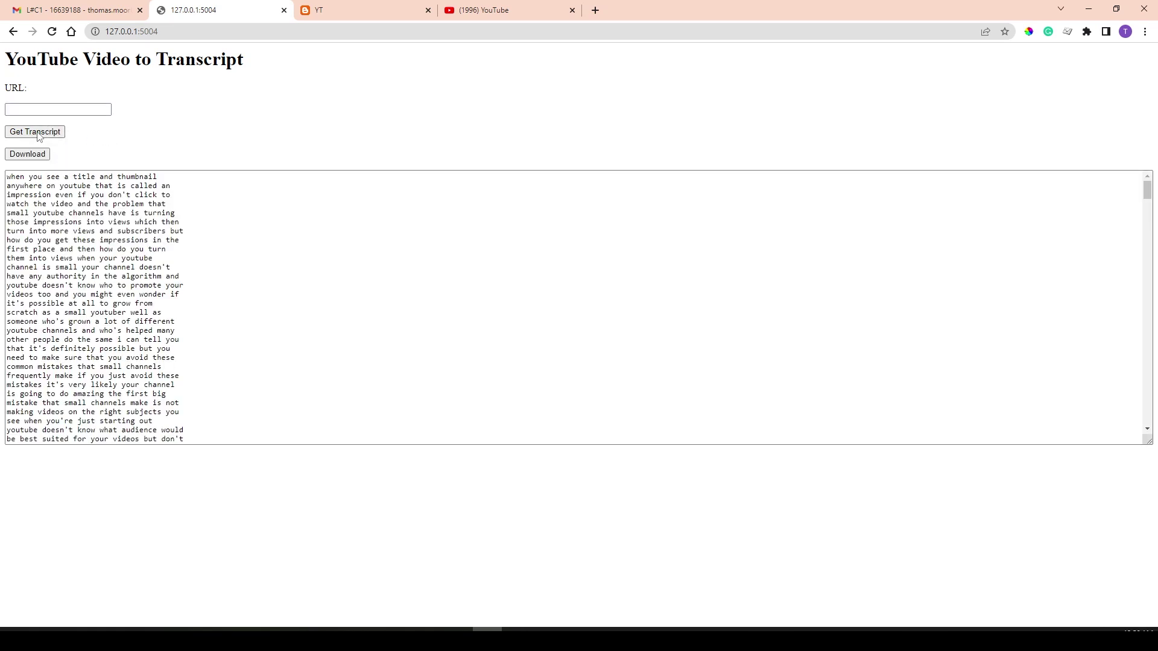